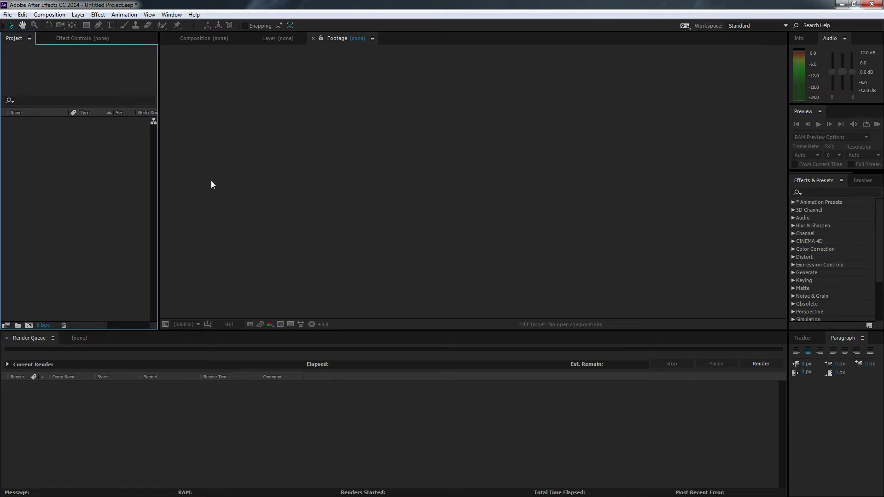
- Import VFX1.mov and drop it on New Composition to create a VFX1 comp
{"action": "double_click", "coordinate": [84, 203]}
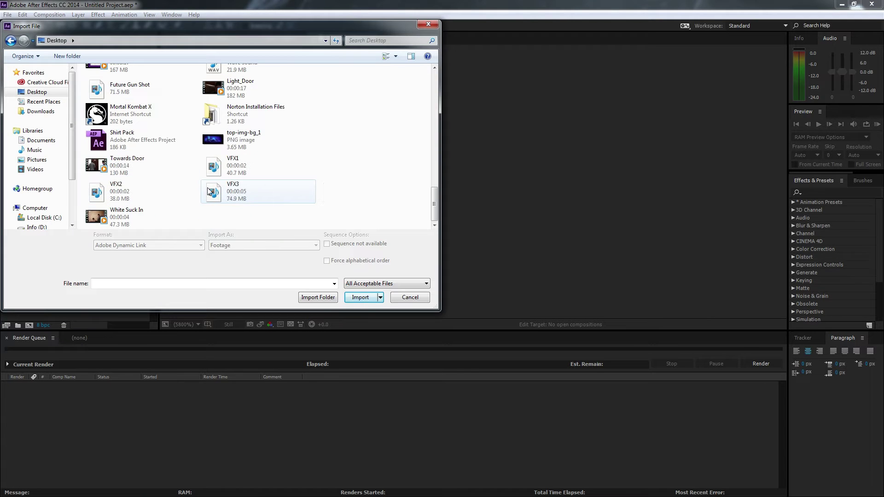
{"action": "left_click", "coordinate": [214, 166]}
{"action": "left_click", "coordinate": [359, 297]}
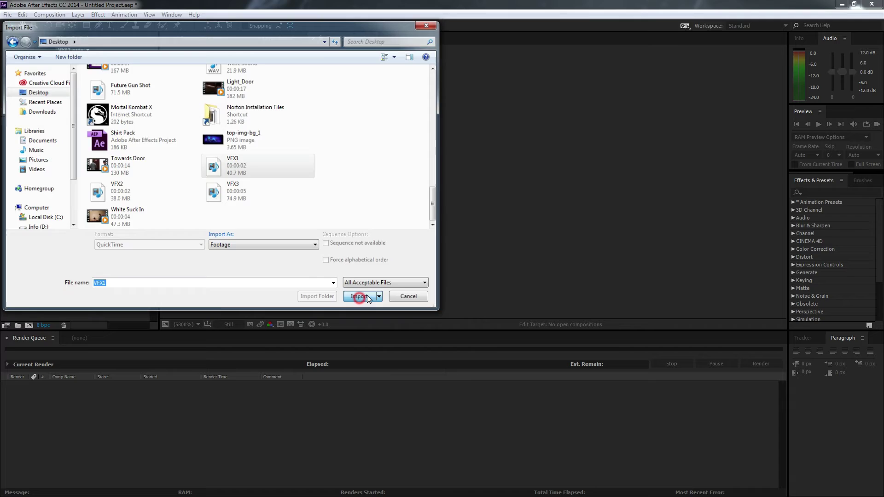
{"action": "left_click_drag", "start_coordinate": [38, 123], "coordinate": [57, 293]}
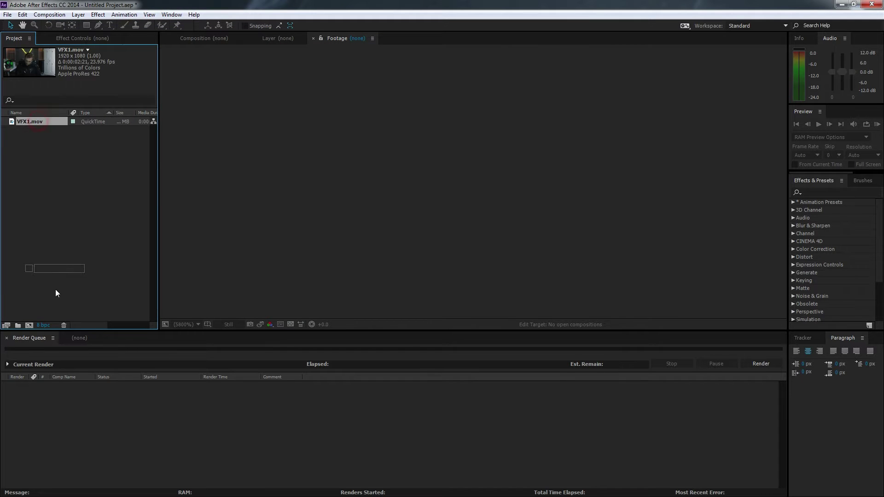
{"action": "left_click_drag", "start_coordinate": [27, 326], "coordinate": [28, 327]}
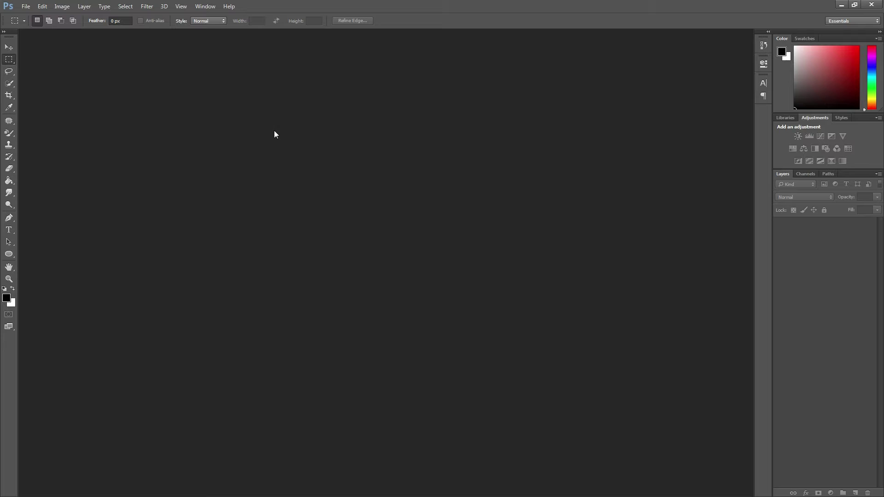
- Open Metal Door.jpg from the Downloads folder in Photoshop
{"action": "double_click", "coordinate": [272, 154]}
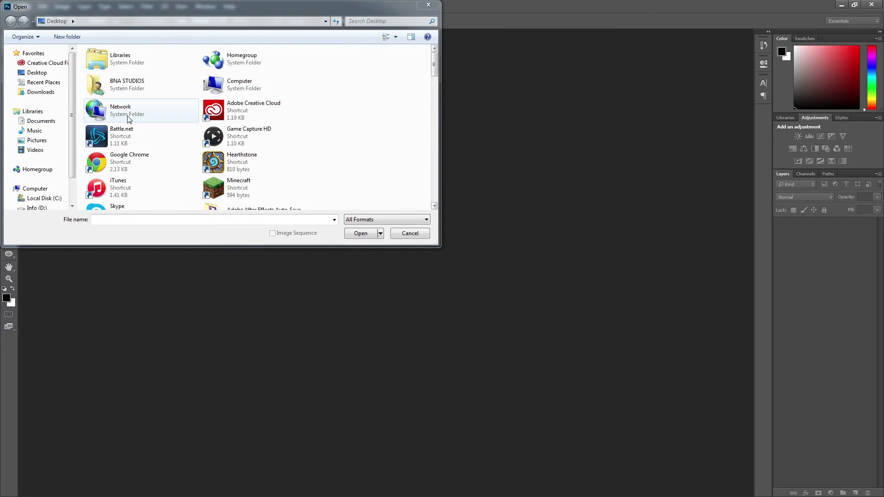
{"action": "left_click", "coordinate": [41, 92]}
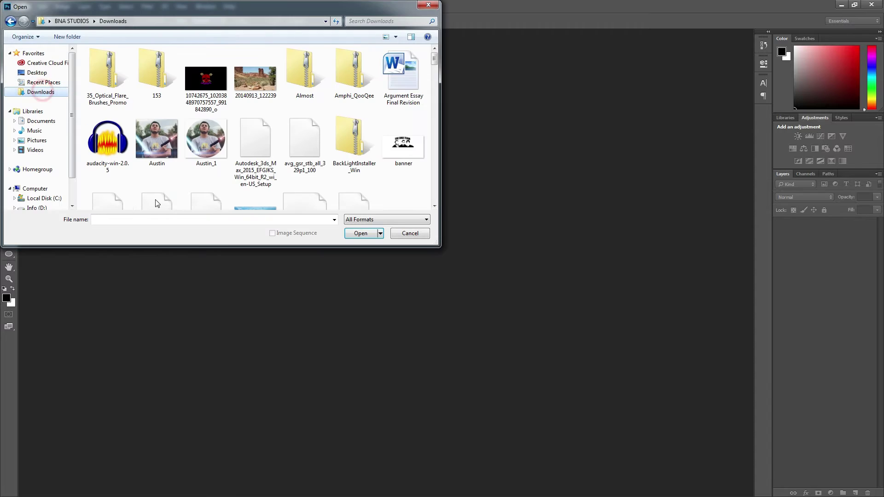
{"action": "left_click", "coordinate": [161, 223]}
{"action": "type", "text": "met"}
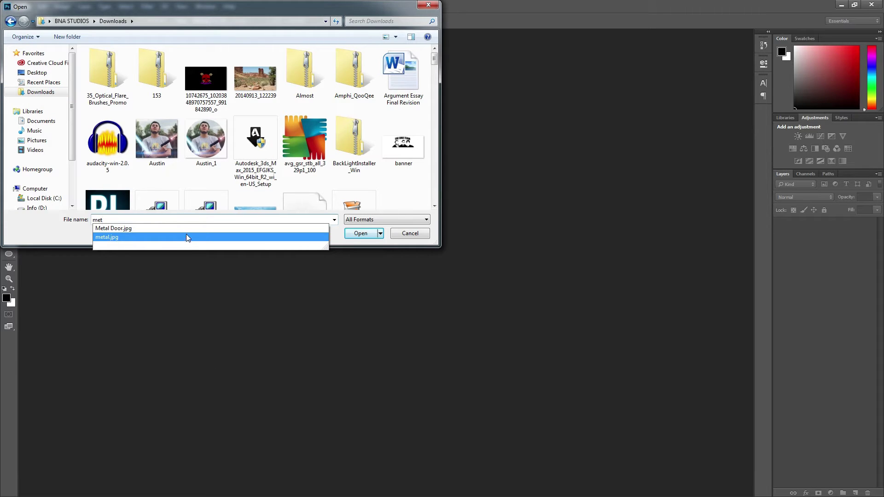
{"action": "left_click", "coordinate": [185, 229]}
{"action": "left_click", "coordinate": [360, 234]}
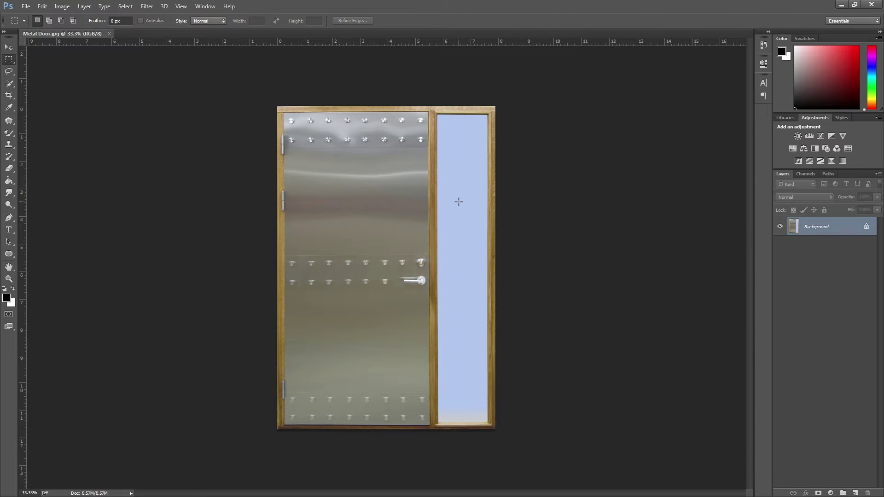
- Crop the image to the metal door, trimming the frame edge and blue side panel
{"action": "key", "text": "c"}
{"action": "left_click_drag", "start_coordinate": [277, 221], "coordinate": [281, 222]}
{"action": "left_click_drag", "start_coordinate": [490, 224], "coordinate": [470, 227]}
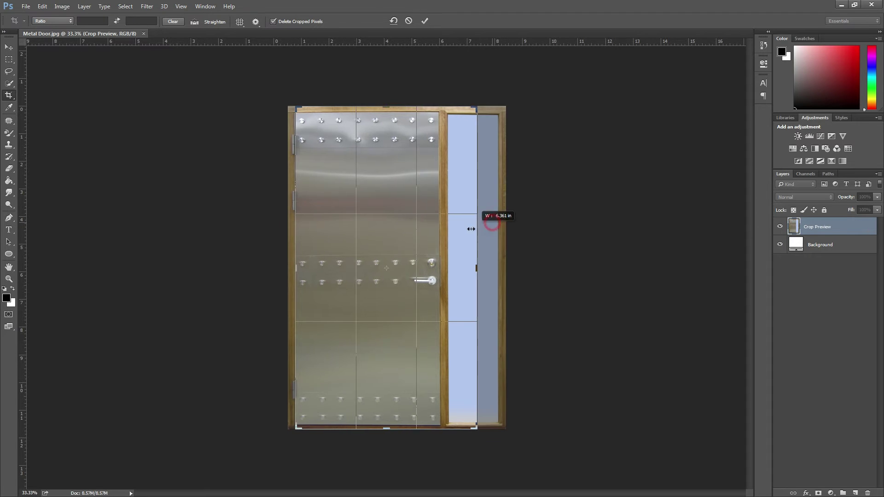
{"action": "key", "text": "Return"}
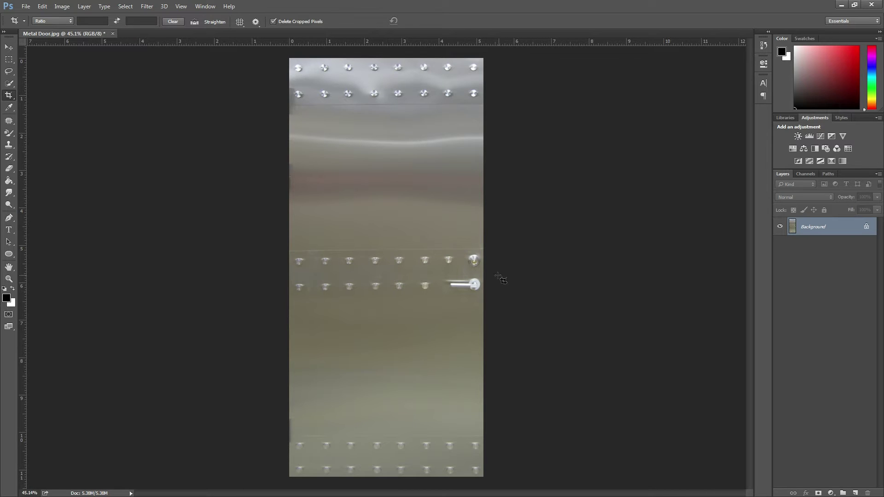
- Open VFX1.mov from the Desktop as a Photoshop document
{"action": "key", "text": "ctrl+o"}
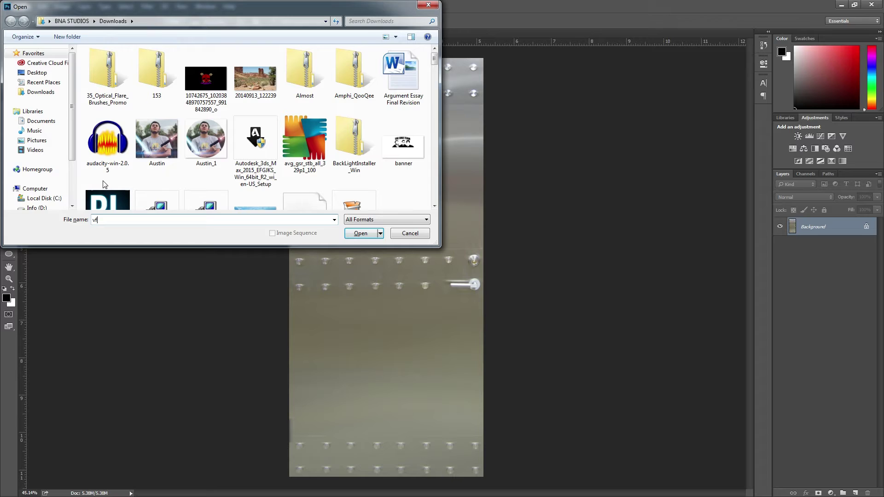
{"action": "left_click", "coordinate": [37, 72]}
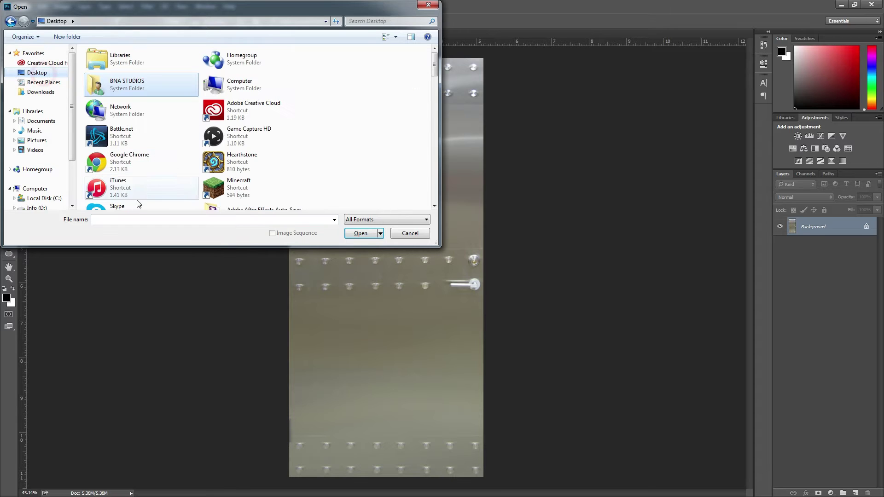
{"action": "left_click", "coordinate": [136, 219]}
{"action": "type", "text": "vf"}
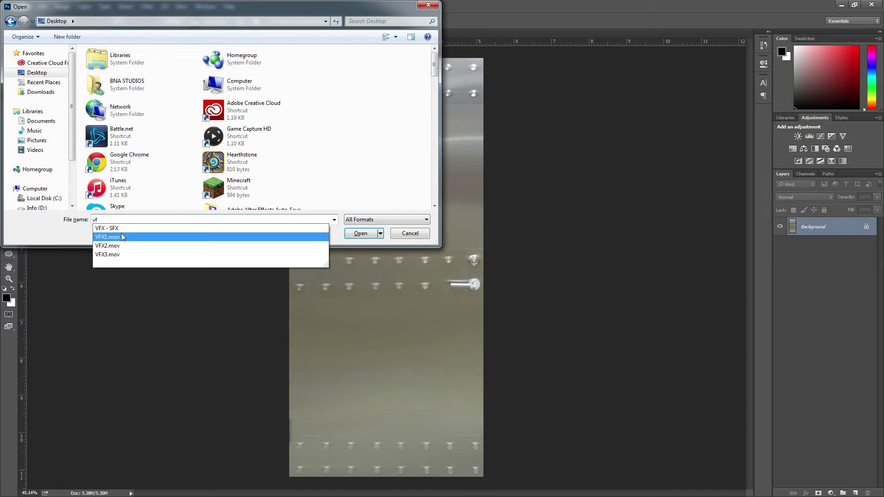
{"action": "left_click_drag", "start_coordinate": [123, 235], "coordinate": [328, 232]}
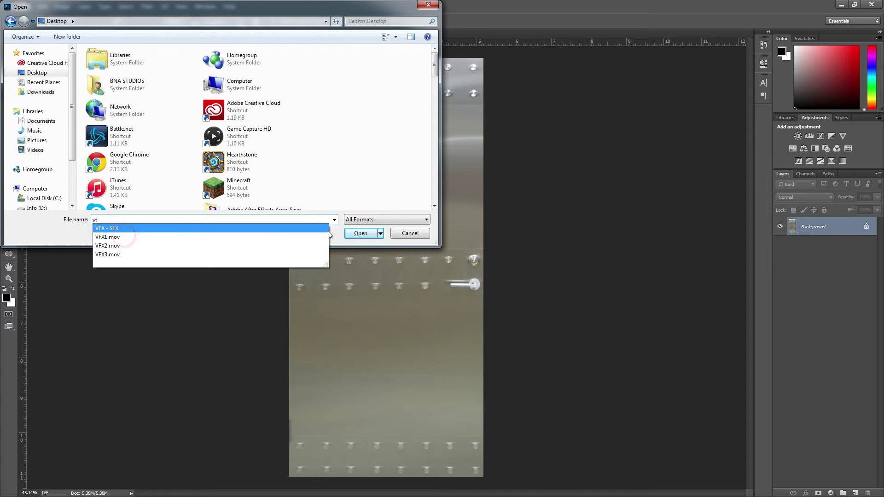
{"action": "left_click", "coordinate": [360, 232]}
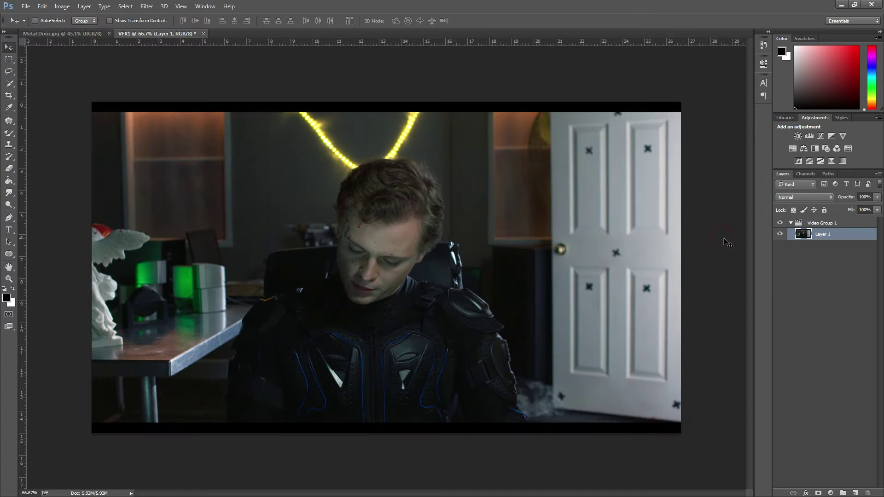
- Convert Layer 1 to a Smart Object and start a new document
{"action": "right_click", "coordinate": [824, 235]}
{"action": "left_click", "coordinate": [731, 181]}
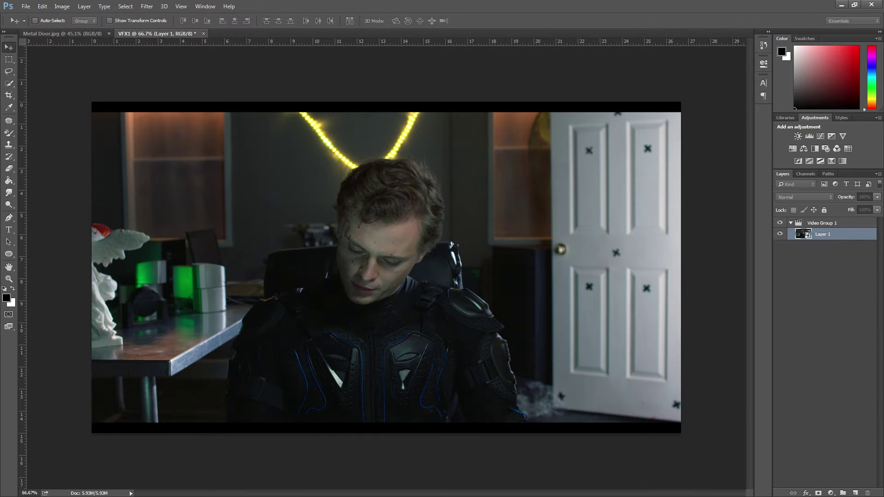
{"action": "key", "text": "ctrl+n"}
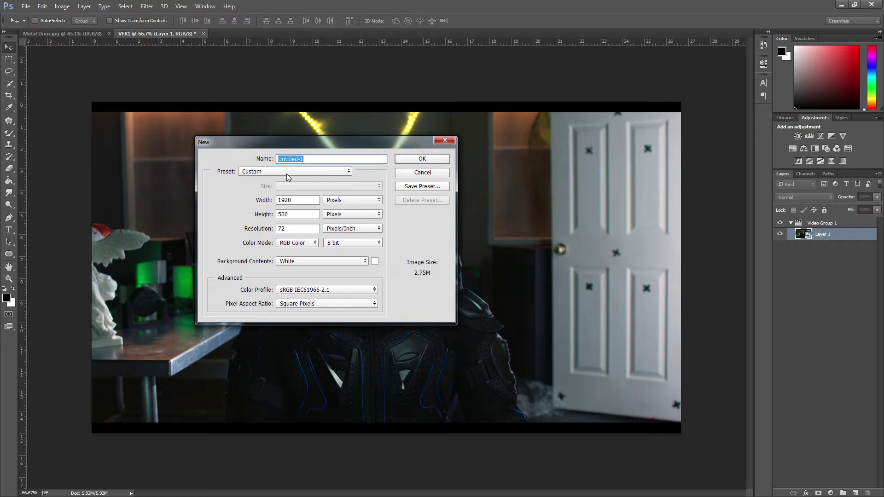
- Create a new document using the 1080p preset
{"action": "left_click", "coordinate": [286, 173]}
{"action": "left_click", "coordinate": [276, 199]}
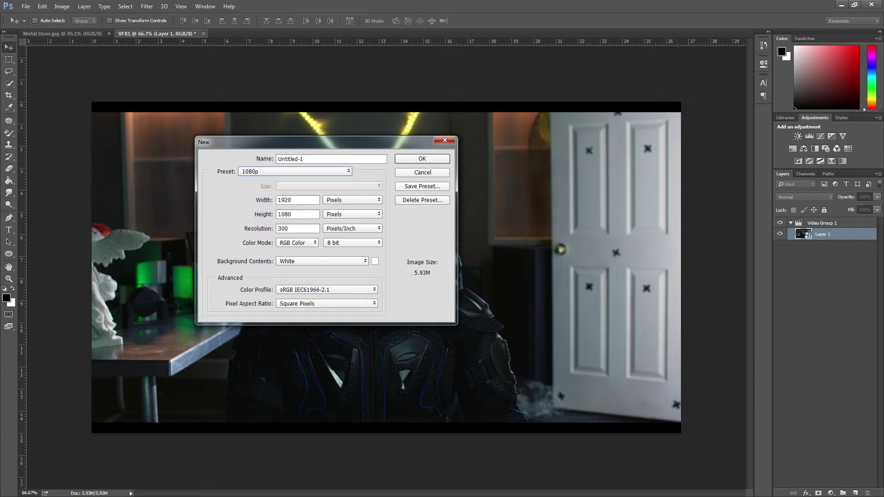
{"action": "left_click", "coordinate": [409, 158]}
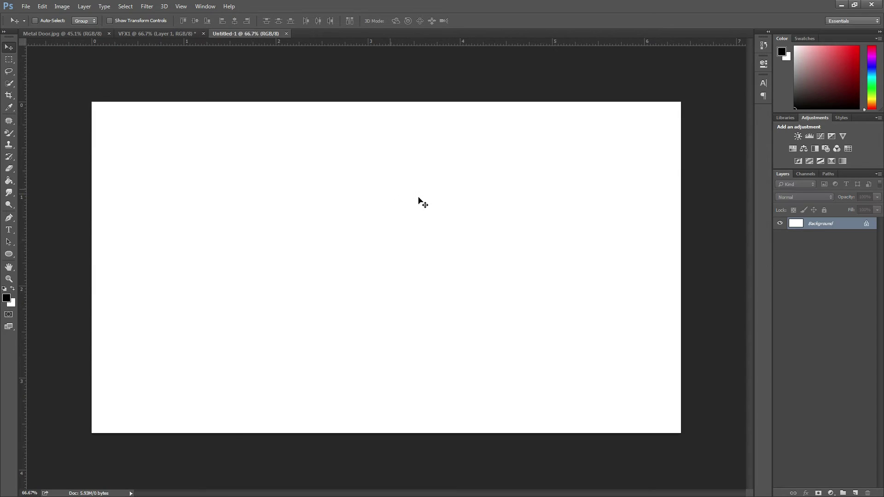
- Copy the VFX1 video layer and the metal door image into Untitled-1
{"action": "left_click", "coordinate": [140, 33]}
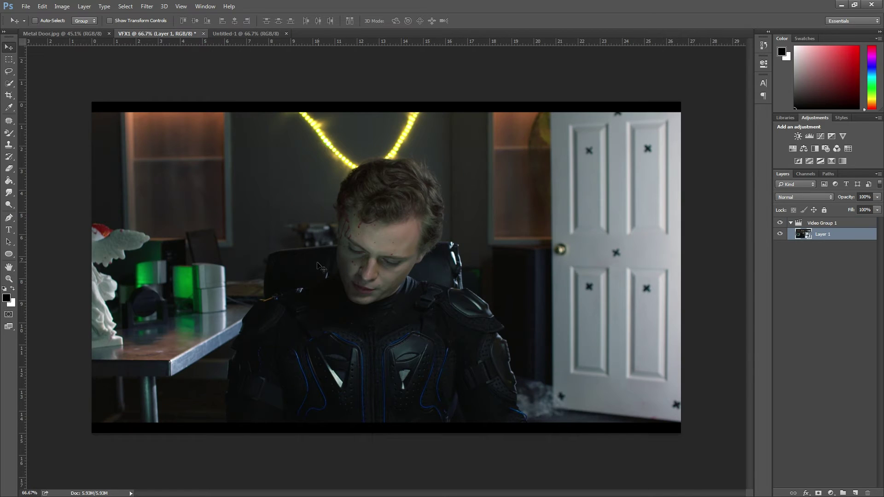
{"action": "left_click_drag", "start_coordinate": [318, 264], "coordinate": [371, 291]}
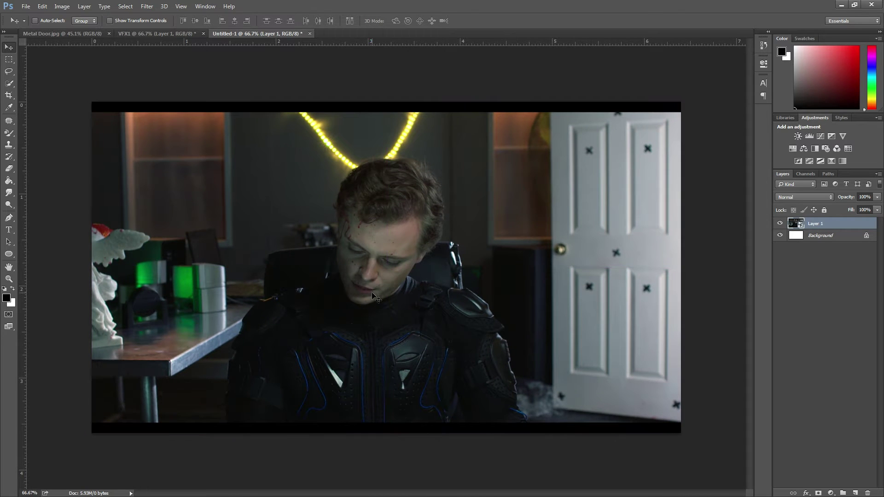
{"action": "left_click", "coordinate": [65, 34]}
{"action": "left_click_drag", "start_coordinate": [234, 35], "coordinate": [408, 270]}
{"action": "left_click_drag", "start_coordinate": [420, 214], "coordinate": [390, 240]}
- Scale the door layer down to about 50%, flip it horizontally, and place it over the white door
{"action": "key", "text": "ctrl+t"}
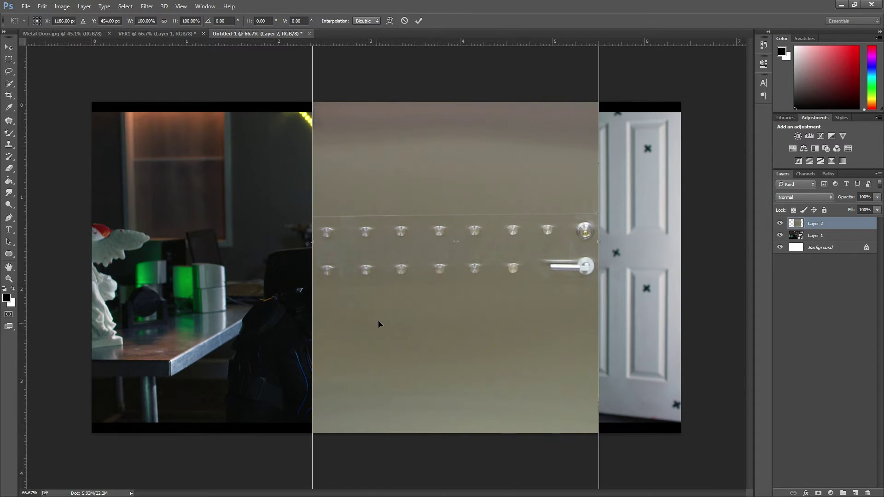
{"action": "key", "text": "ctrl+0"}
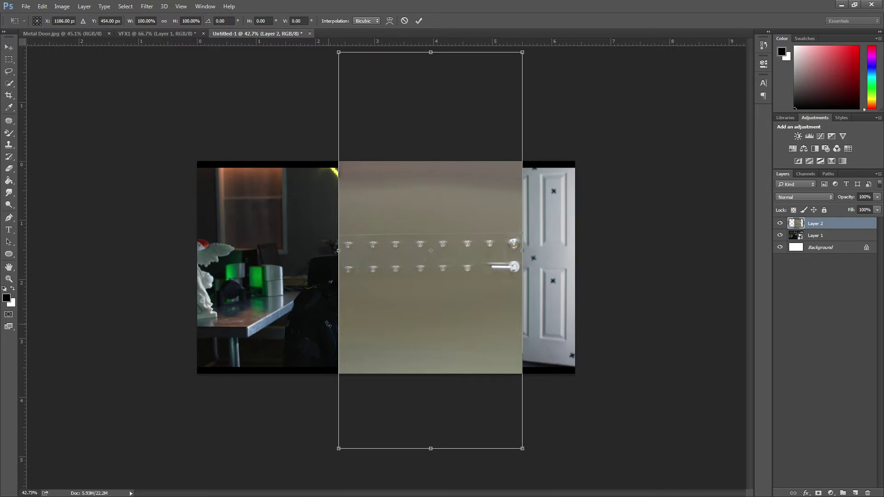
{"action": "left_click_drag", "start_coordinate": [337, 53], "coordinate": [398, 180]}
{"action": "right_click", "coordinate": [456, 255]}
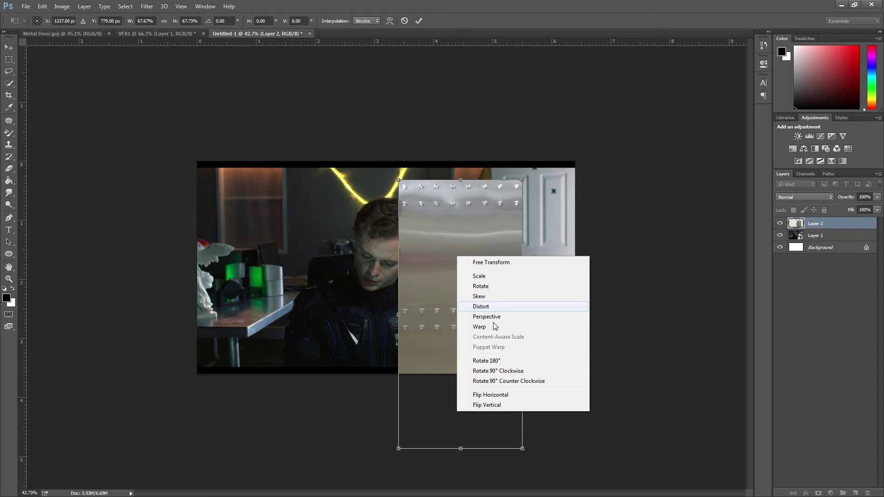
{"action": "left_click", "coordinate": [515, 394]}
{"action": "left_click_drag", "start_coordinate": [443, 366], "coordinate": [535, 277]}
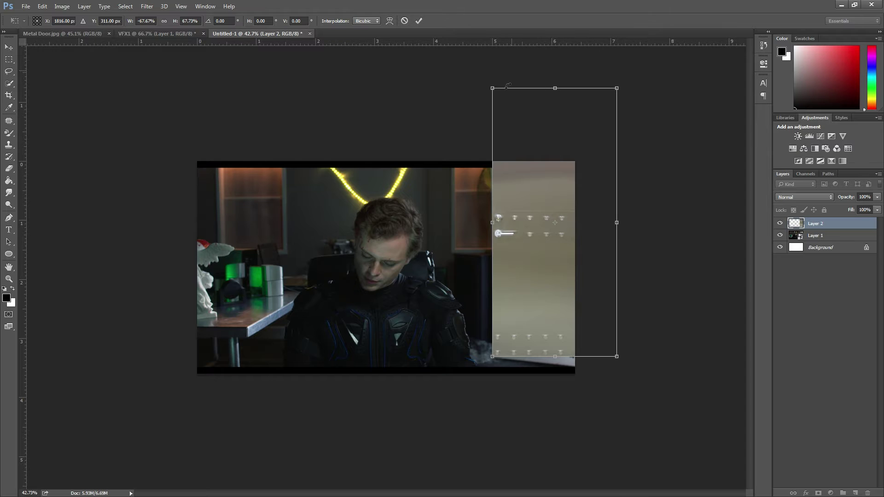
{"action": "left_click_drag", "start_coordinate": [492, 87], "coordinate": [513, 159]}
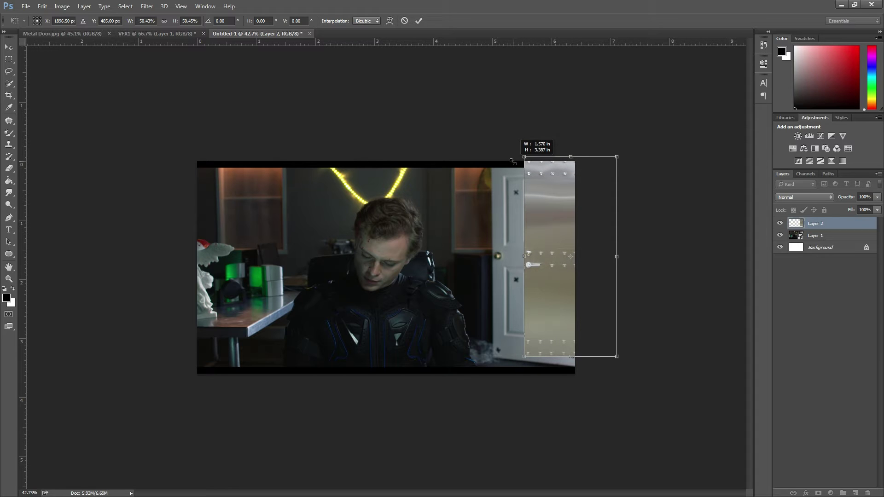
{"action": "left_click_drag", "start_coordinate": [562, 270], "coordinate": [531, 268]}
- Skew the door texture's corners to match the white door's perspective and commit
{"action": "key", "text": "ctrl+plus"}
{"action": "key", "text": "ctrl+plus"}
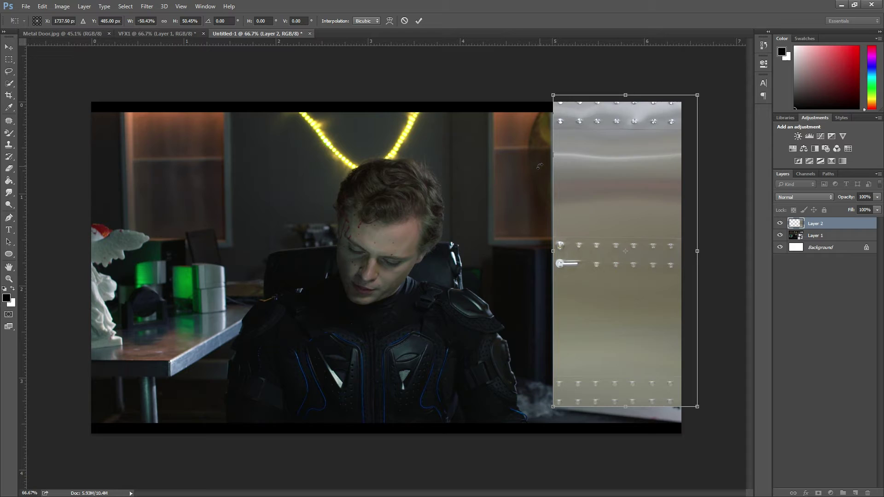
{"action": "key", "text": "ctrl+plus"}
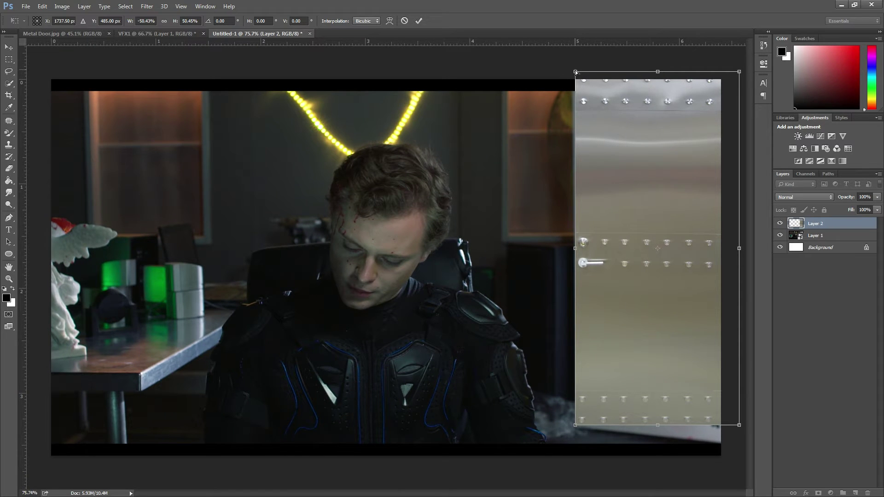
{"action": "left_click_drag", "start_coordinate": [575, 72], "coordinate": [571, 72]}
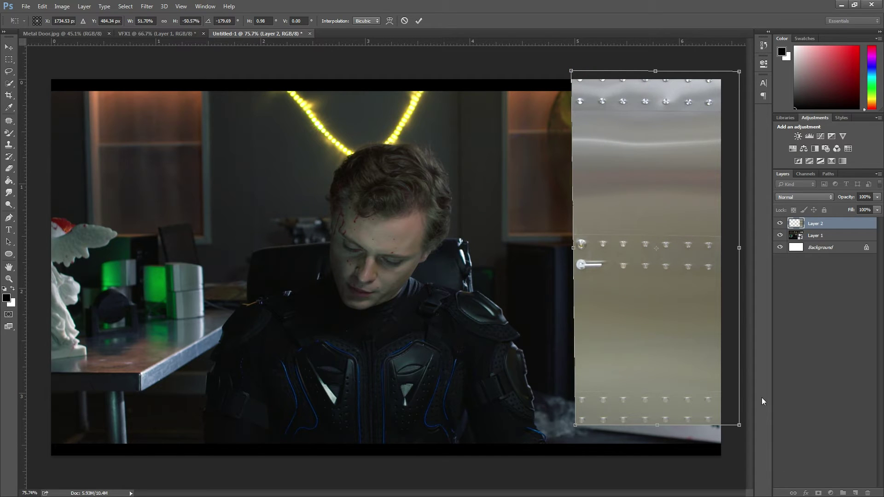
{"action": "left_click_drag", "start_coordinate": [739, 426], "coordinate": [738, 448]}
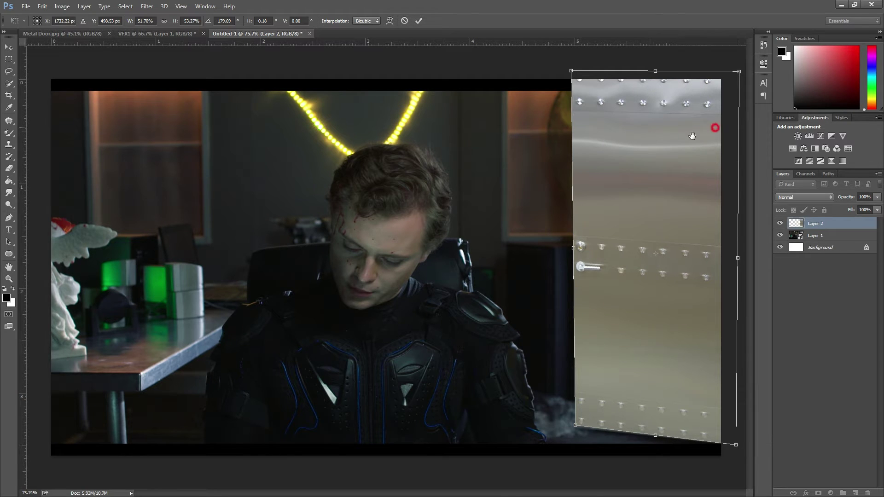
{"action": "left_click_drag", "start_coordinate": [740, 73], "coordinate": [732, 58]}
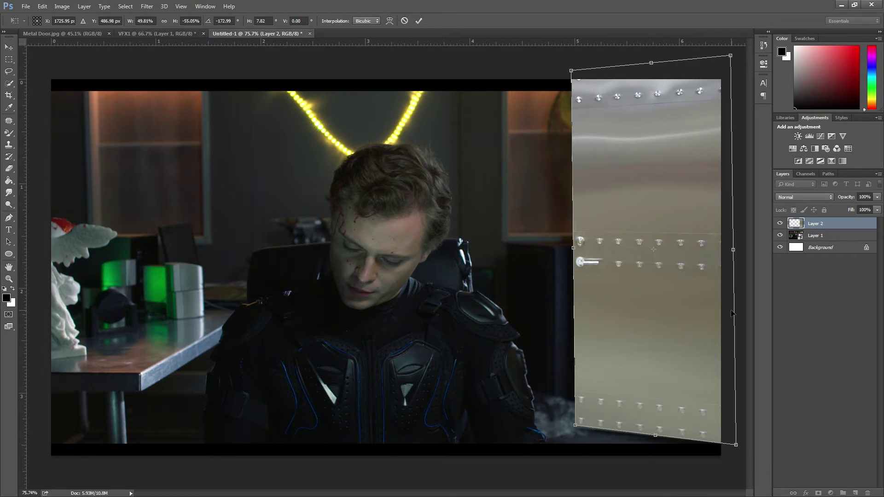
{"action": "key", "text": "Return"}
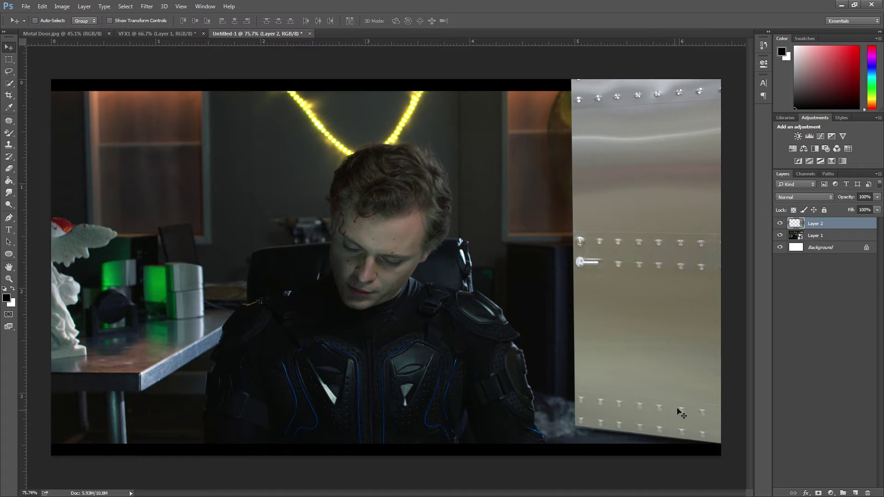
- Stretch the door texture slightly taller, then hide Layer 1 and the Background layer
{"action": "key", "text": "ctrl+t"}
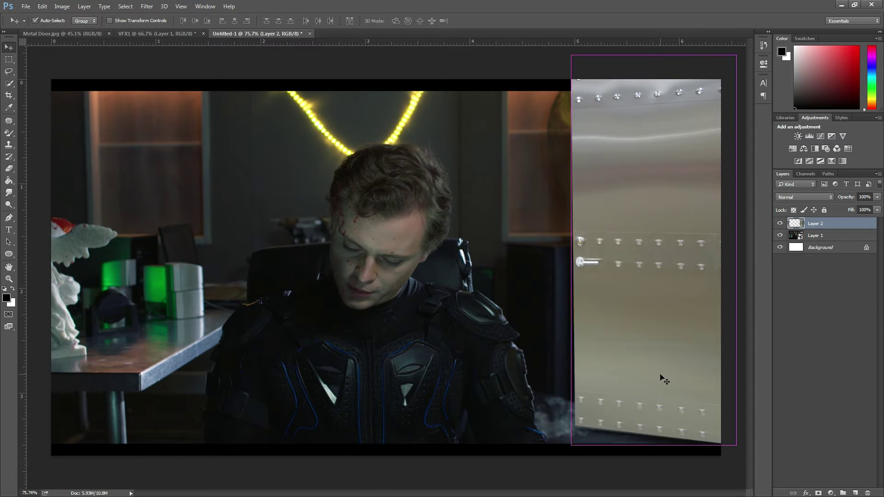
{"action": "left_click_drag", "start_coordinate": [652, 445], "coordinate": [652, 446]}
{"action": "key", "text": "Return"}
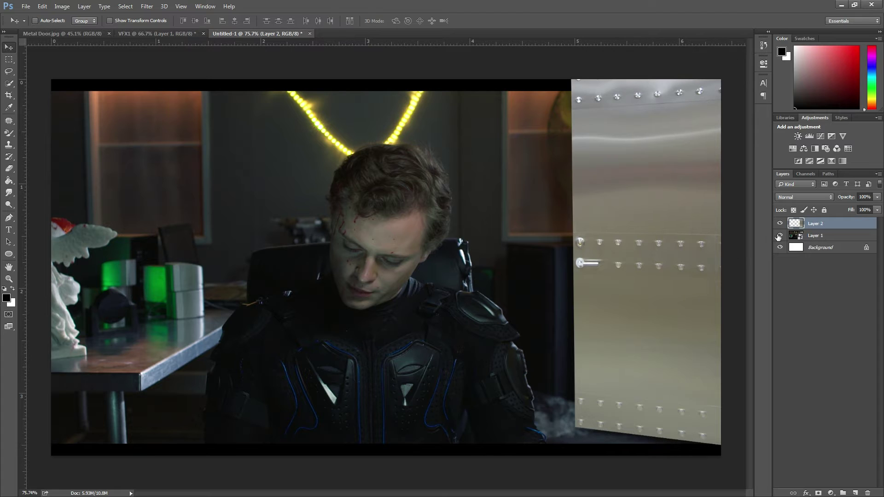
{"action": "left_click", "coordinate": [779, 235]}
{"action": "left_click", "coordinate": [779, 251]}
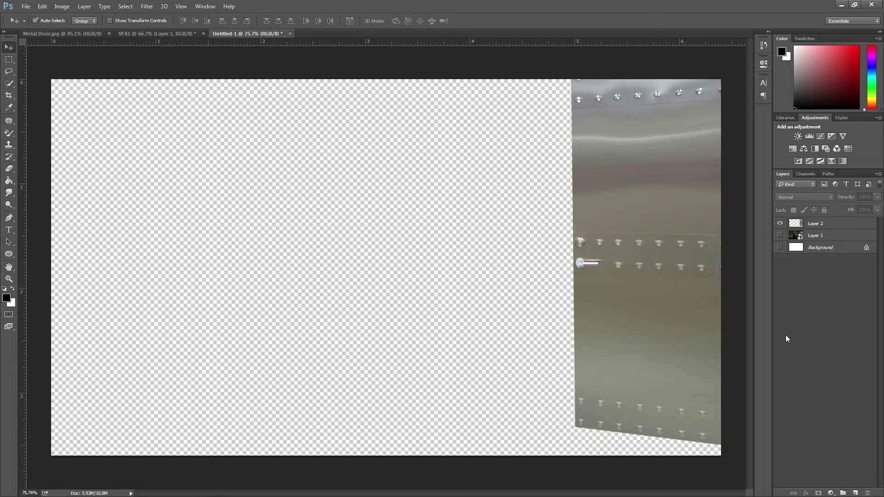
- Save the door texture as a PNG named MD in the Downloads folder
{"action": "key", "text": "ctrl+s"}
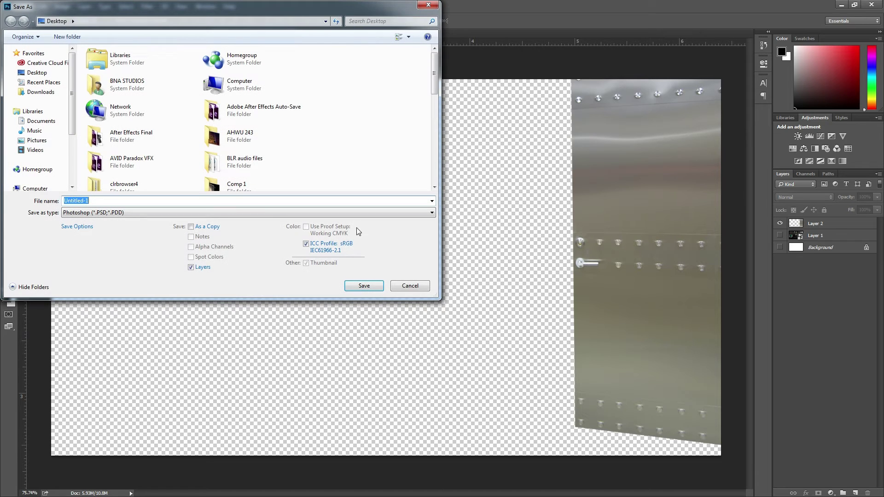
{"action": "left_click", "coordinate": [218, 213]}
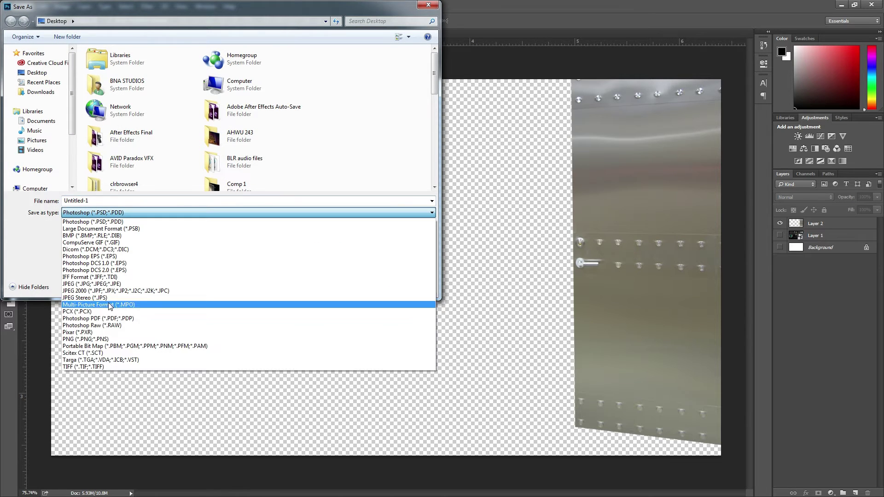
{"action": "left_click", "coordinate": [88, 339]}
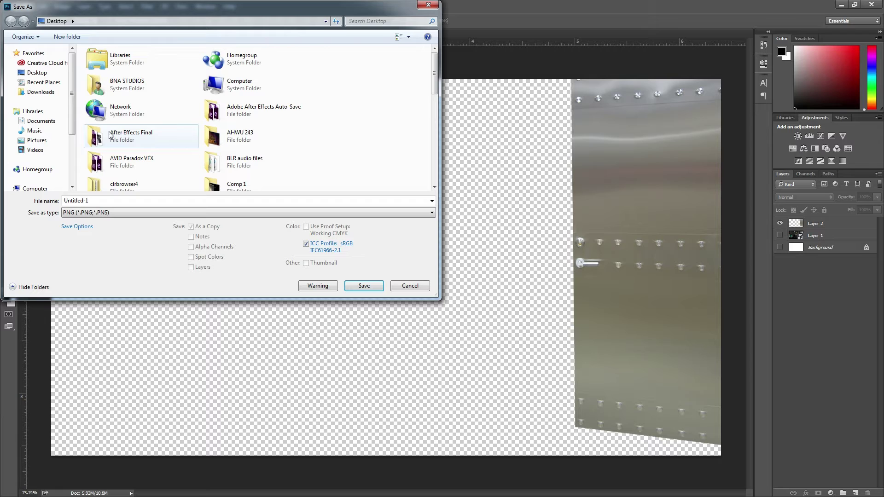
{"action": "left_click", "coordinate": [46, 93]}
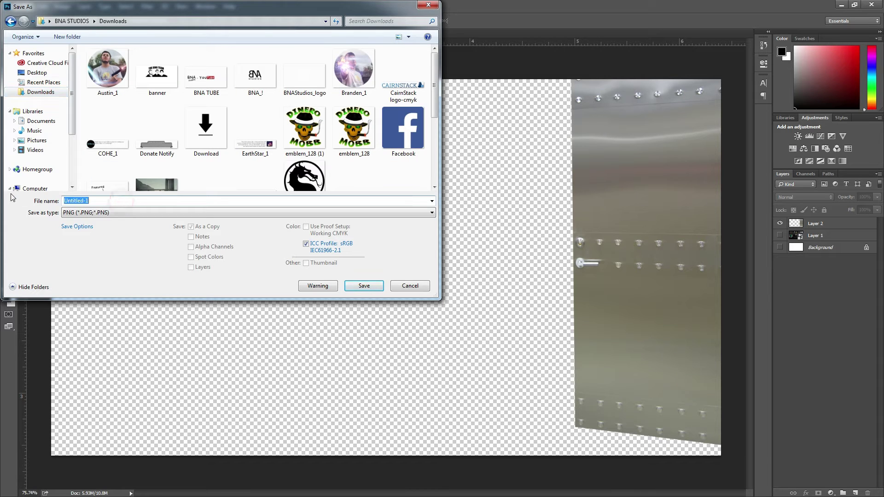
{"action": "type", "text": "do"}
{"action": "key", "text": "Return"}
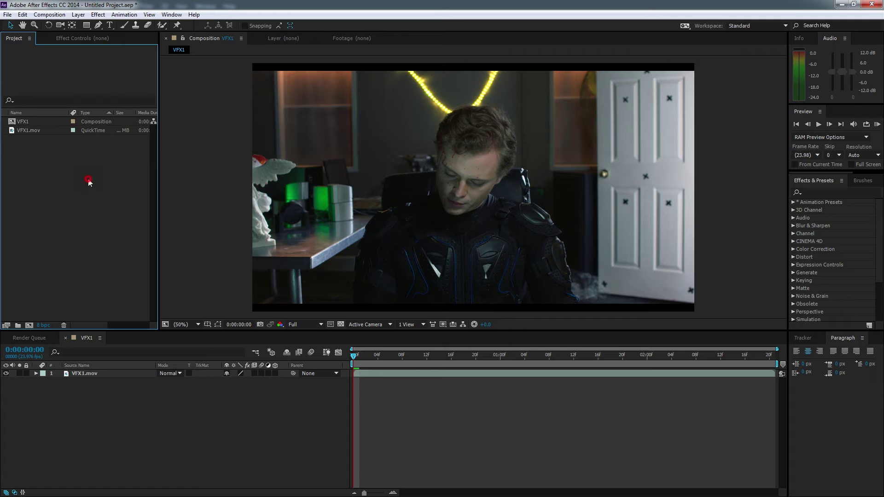
- Import MD.png and place it above VFX1.mov in the VFX1 composition timeline
{"action": "double_click", "coordinate": [87, 181]}
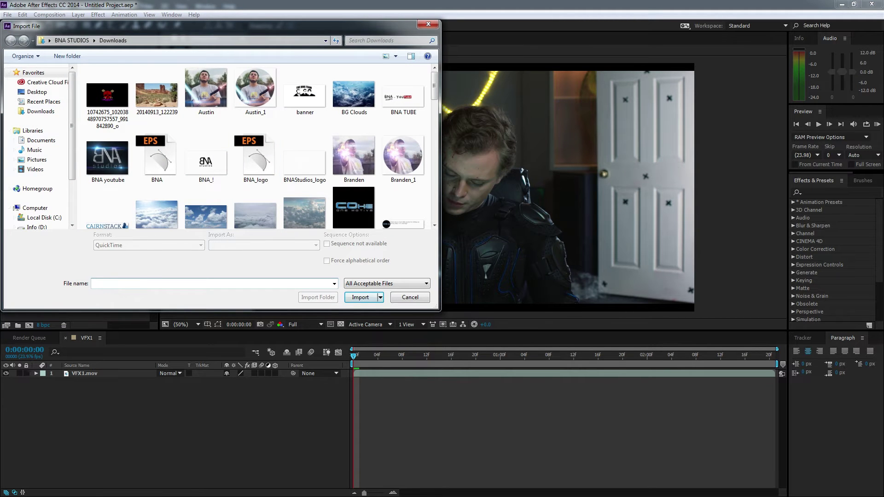
{"action": "type", "text": "MD"}
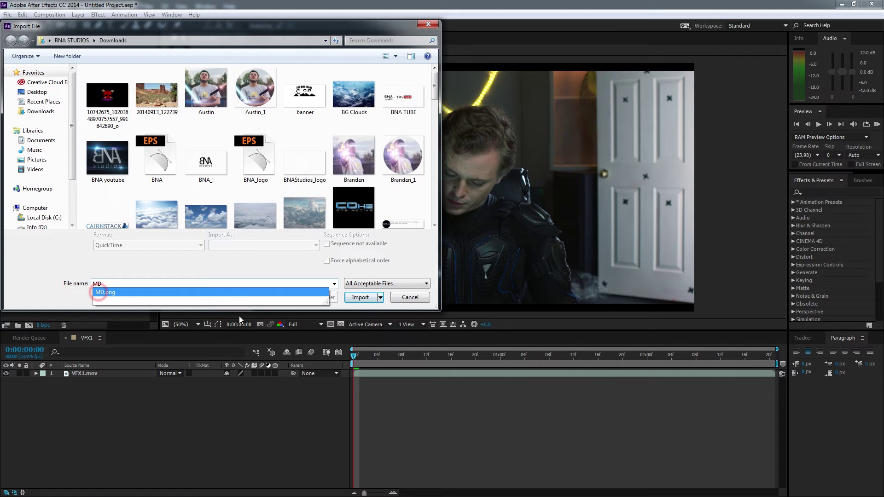
{"action": "left_click", "coordinate": [104, 291]}
{"action": "left_click", "coordinate": [361, 297]}
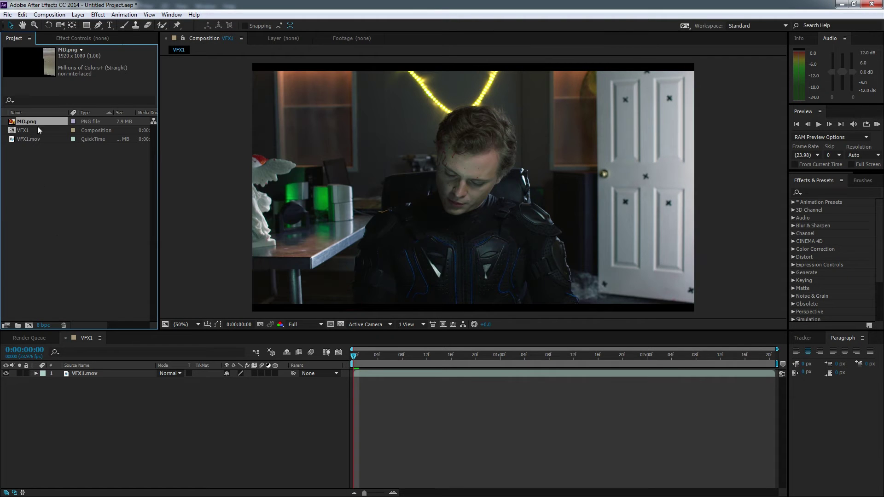
{"action": "left_click_drag", "start_coordinate": [20, 122], "coordinate": [83, 370]}
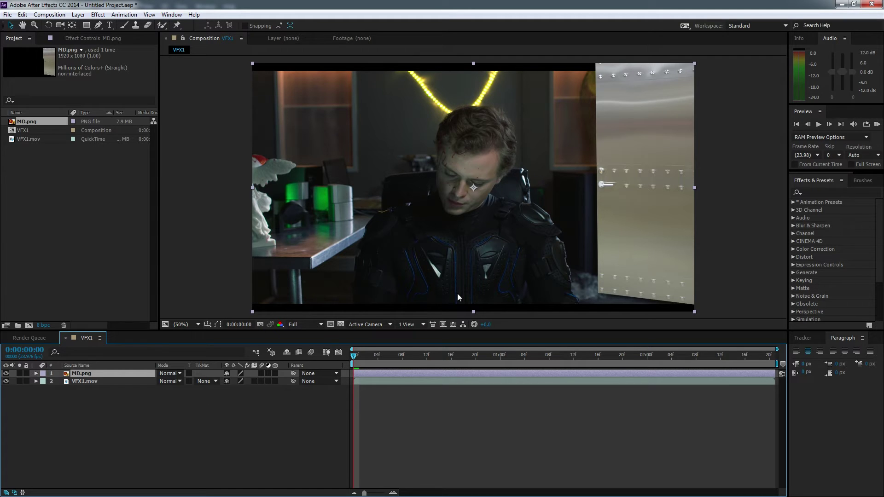
{"action": "key", "text": "ctrl+y"}
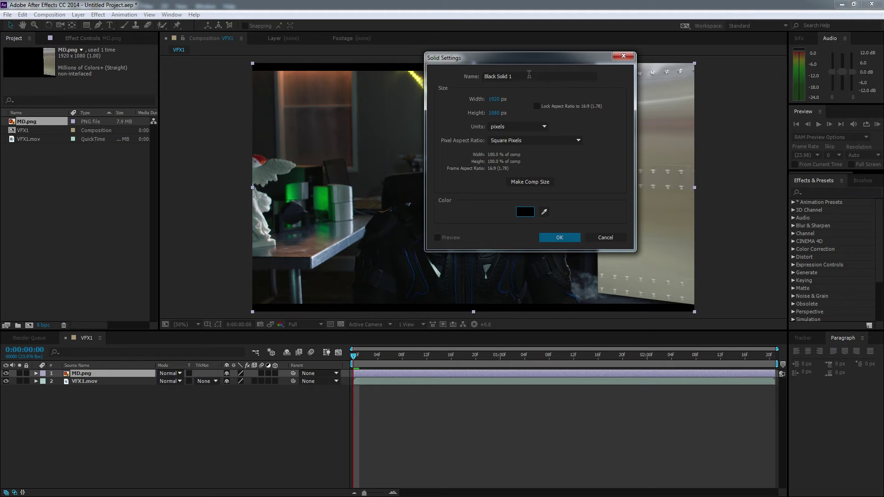
- Create a black 1920×1080 solid named Bars
{"action": "left_click", "coordinate": [507, 76]}
{"action": "type", "text": "Bars"}
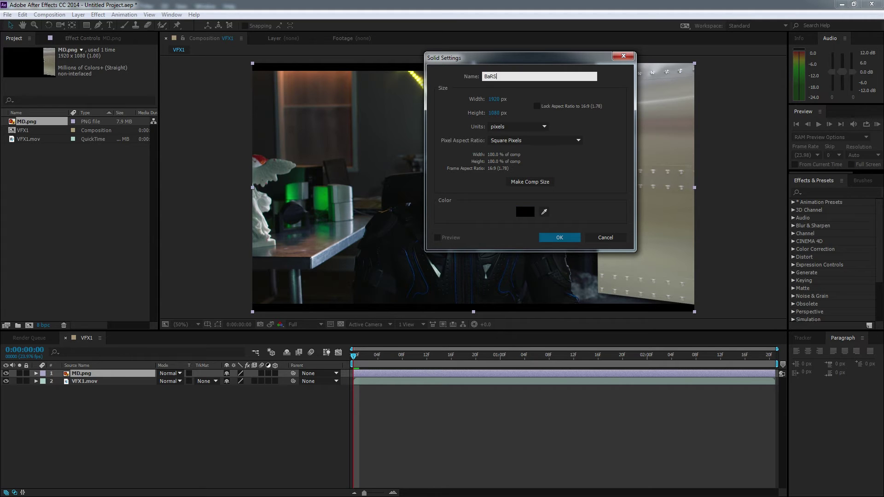
{"action": "key", "text": "Return"}
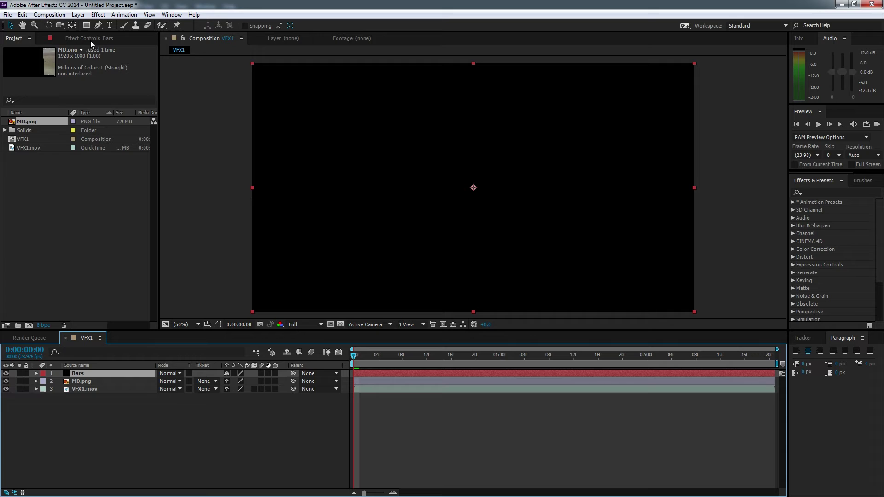
- Draw rectangle masks on Bars covering the top and bottom letterbox strips
{"action": "left_click", "coordinate": [87, 26]}
{"action": "left_click_drag", "start_coordinate": [236, 59], "coordinate": [736, 71]}
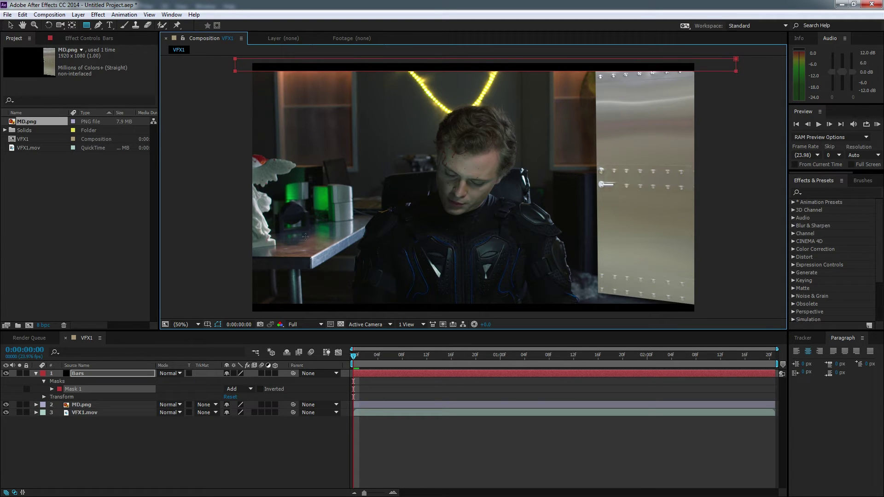
{"action": "left_click_drag", "start_coordinate": [233, 293], "coordinate": [666, 292]}
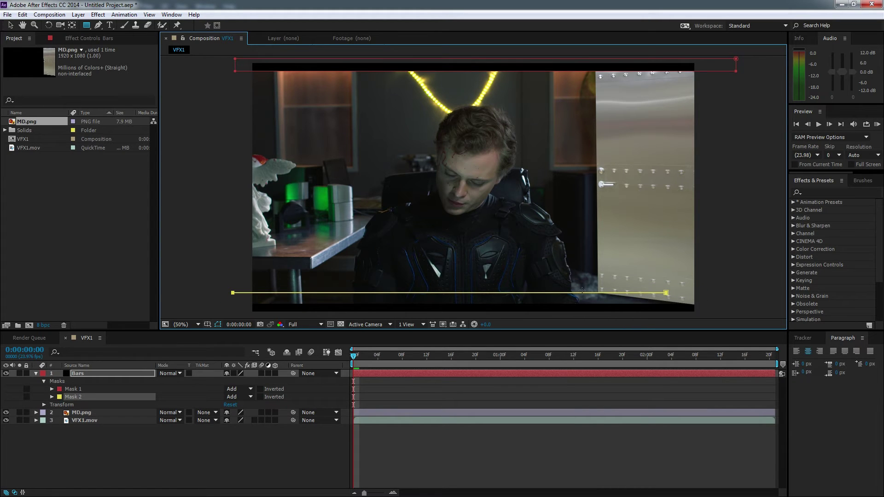
{"action": "key", "text": "ctrl+z"}
{"action": "scroll", "coordinate": [267, 234], "scroll_direction": "down", "scroll_amount": 4}
{"action": "left_click_drag", "start_coordinate": [203, 251], "coordinate": [778, 218]}
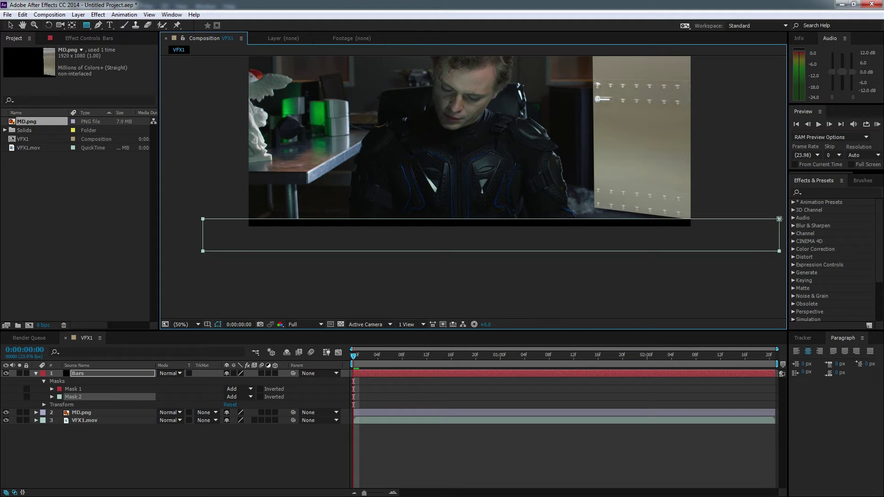
{"action": "left_click", "coordinate": [587, 478]}
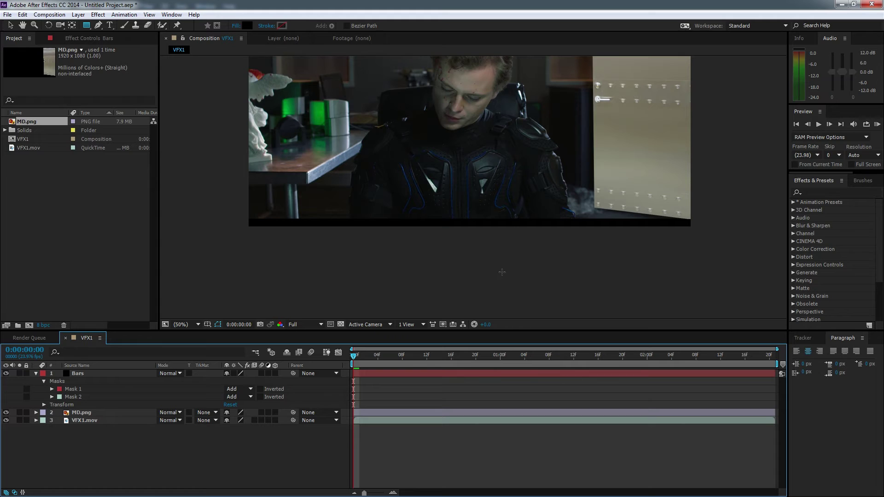
{"action": "scroll", "coordinate": [500, 271], "scroll_direction": "up", "scroll_amount": 2}
{"action": "scroll", "coordinate": [498, 265], "scroll_direction": "down", "scroll_amount": 1}
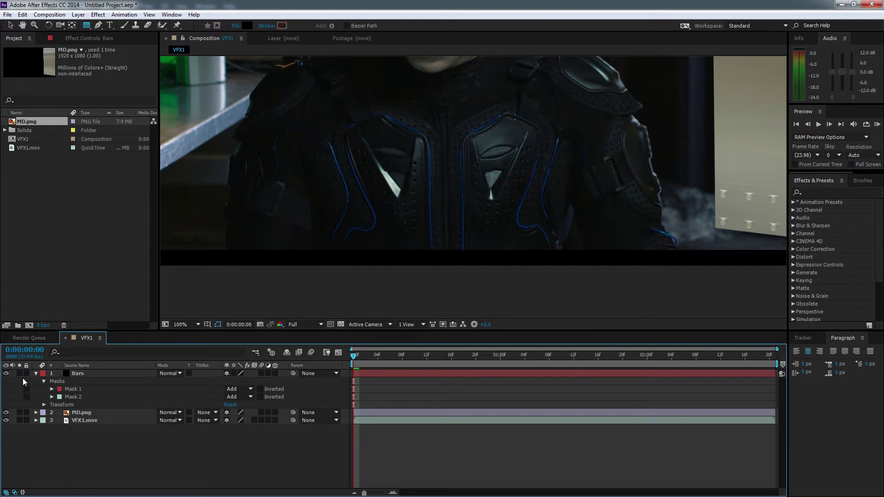
{"action": "left_click", "coordinate": [35, 373]}
{"action": "key", "text": "alt+slash"}
- Apply Levels to MD.png with Input Black 99 and Gamma 0.72
{"action": "left_click", "coordinate": [73, 381]}
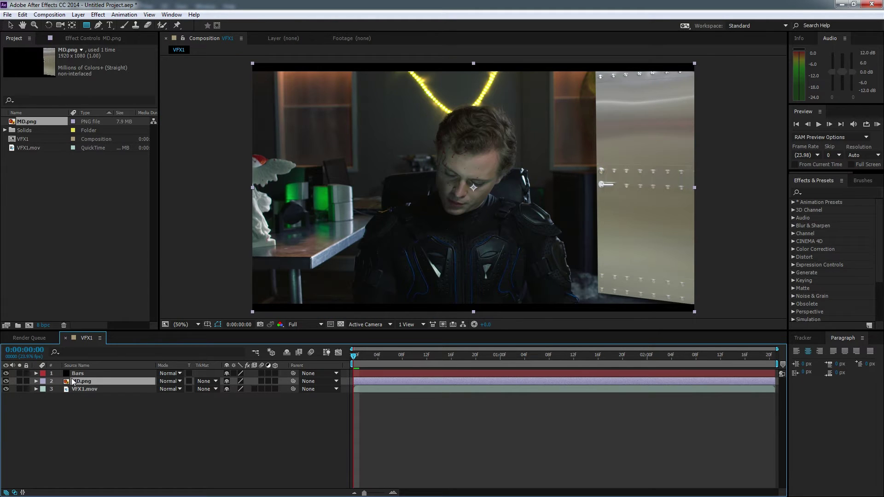
{"action": "left_click", "coordinate": [824, 193]}
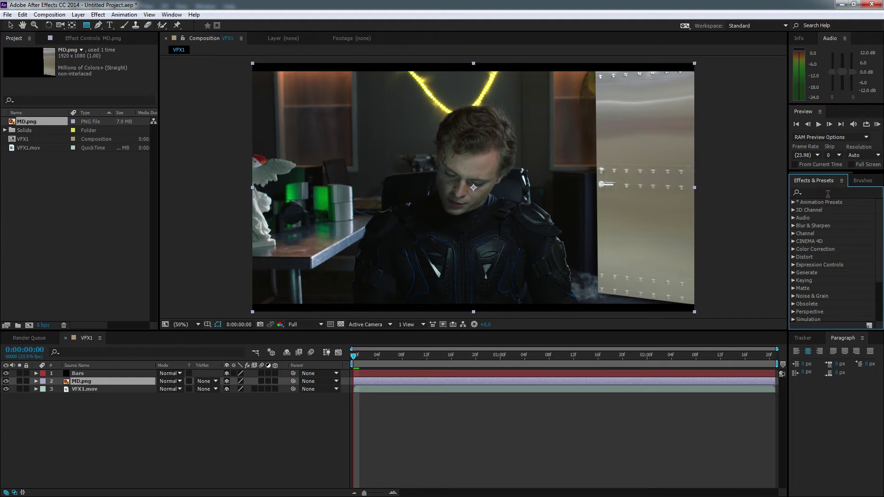
{"action": "type", "text": "level"}
{"action": "left_click_drag", "start_coordinate": [820, 257], "coordinate": [393, 381]}
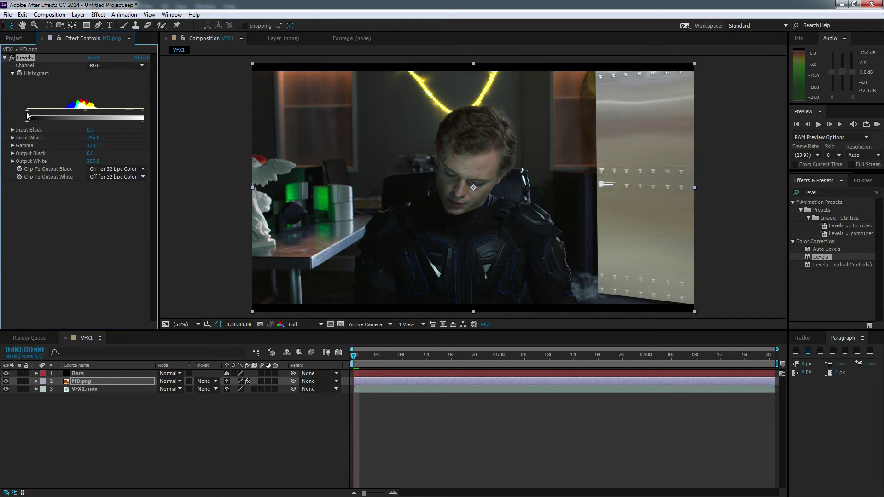
{"action": "left_click_drag", "start_coordinate": [27, 112], "coordinate": [71, 112]}
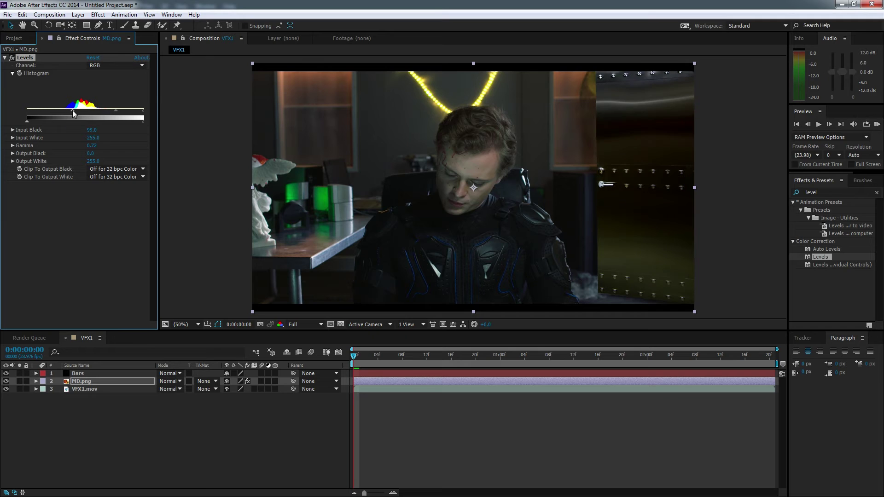
- Search Effects & Presets for the Curves effect
{"action": "key", "text": "ctrl+5"}
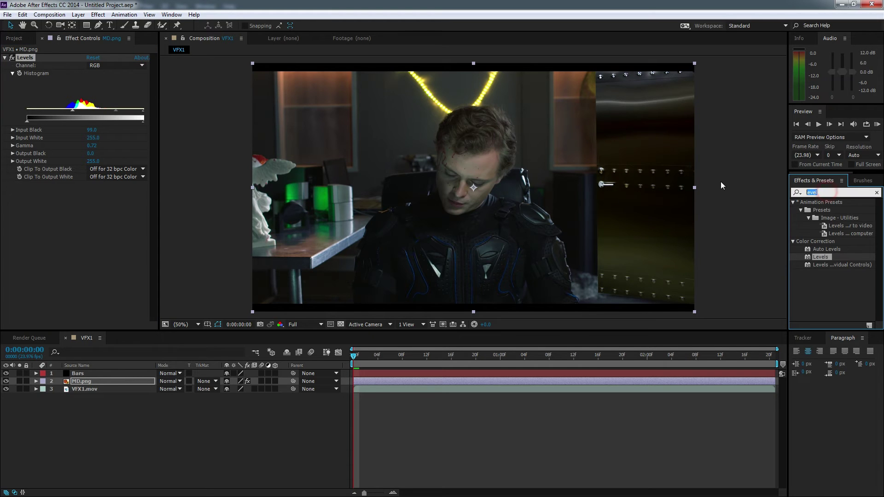
{"action": "type", "text": "curvew"}
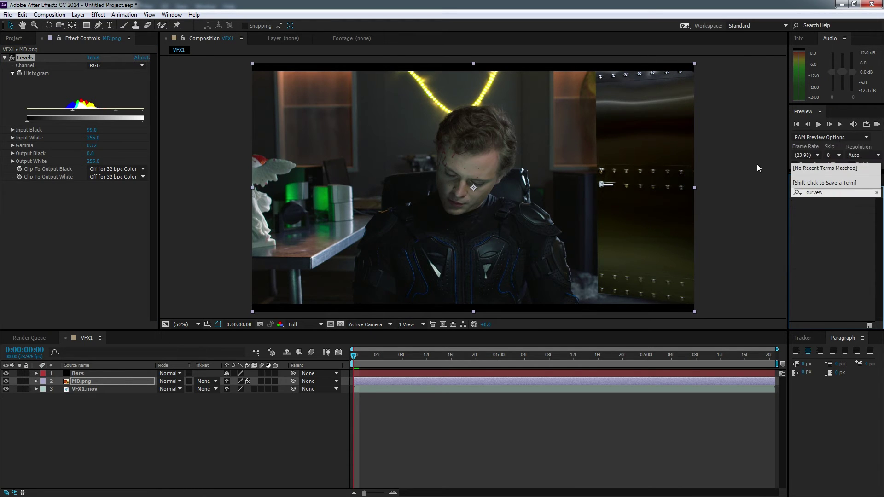
{"action": "key", "text": "BackSpace"}
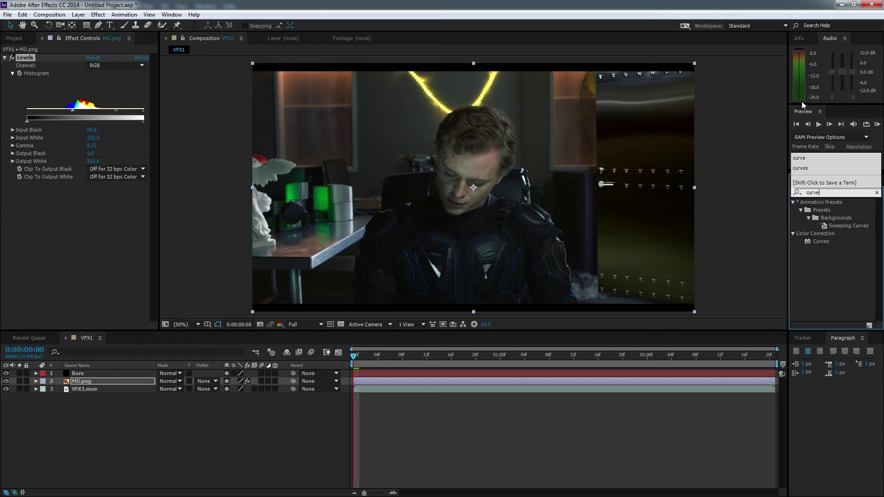
- Apply Curves to MD.png, bow the RGB curve down, and ease Levels Input Black to 71
{"action": "left_click_drag", "start_coordinate": [818, 241], "coordinate": [354, 380]}
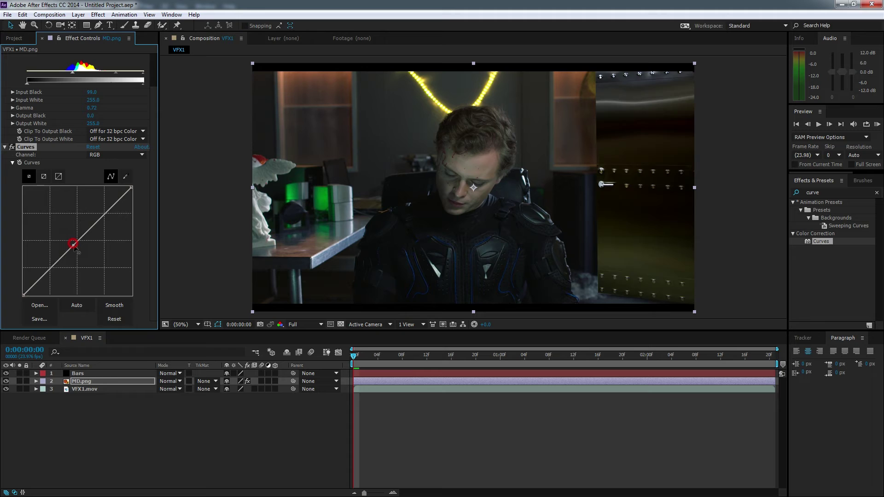
{"action": "left_click_drag", "start_coordinate": [73, 243], "coordinate": [79, 251]}
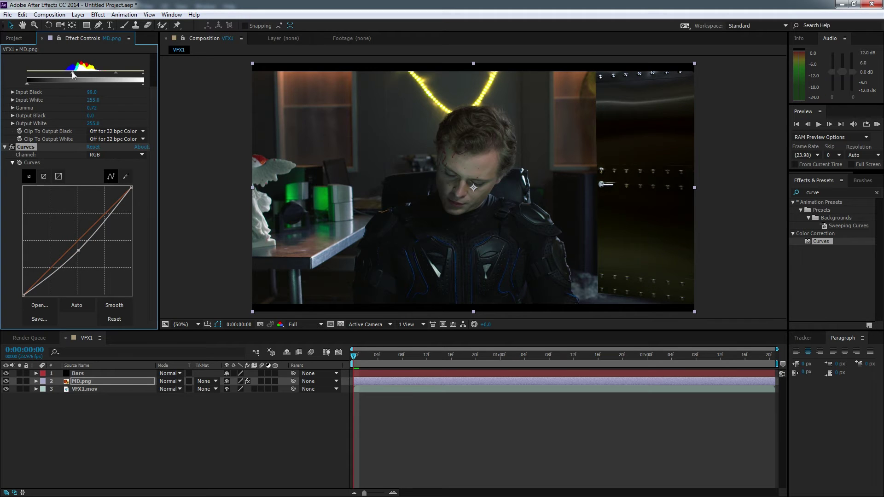
{"action": "mouse_move", "coordinate": [72, 74]}
{"action": "left_mouse_down"}
{"action": "mouse_move", "coordinate": [48, 75]}
{"action": "mouse_move", "coordinate": [60, 73]}
{"action": "left_mouse_up"}
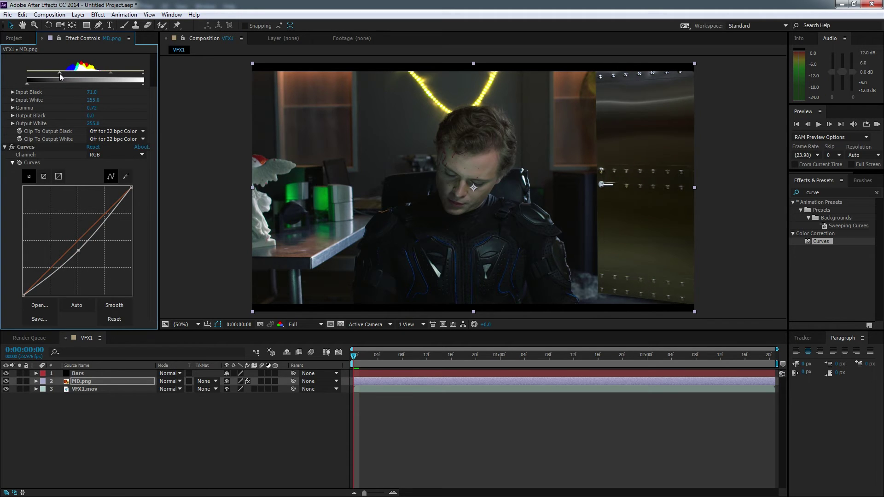
{"action": "left_click_drag", "start_coordinate": [78, 252], "coordinate": [76, 259]}
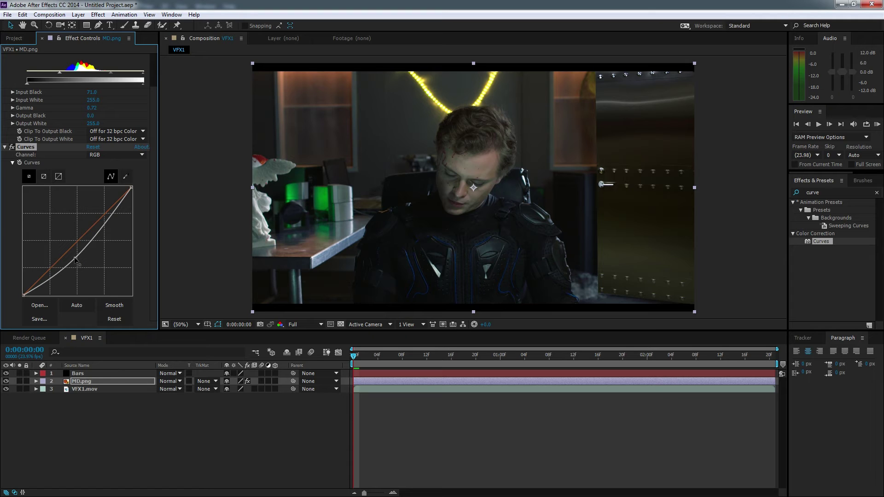
- Add a point on MD.png's Blue curve and reshape the Green curve to shift the tint
{"action": "left_click", "coordinate": [113, 154]}
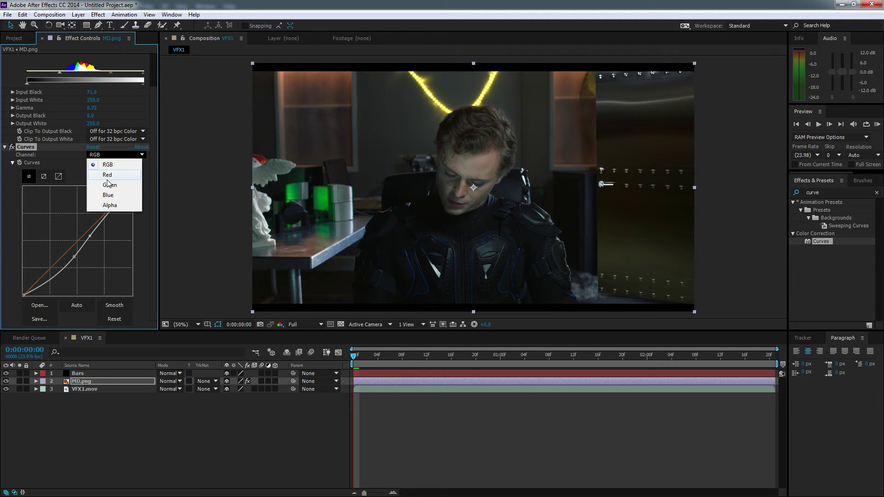
{"action": "left_click", "coordinate": [107, 197]}
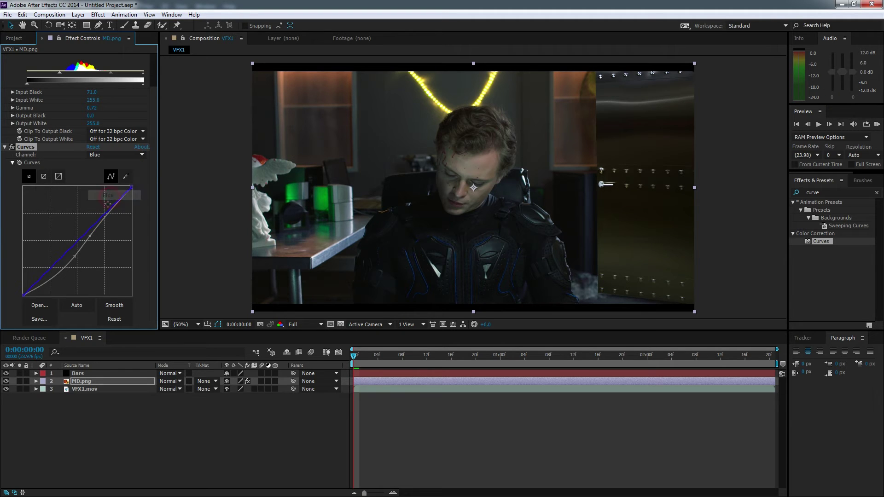
{"action": "left_click", "coordinate": [68, 250]}
{"action": "left_click", "coordinate": [115, 154]}
{"action": "left_click", "coordinate": [107, 174]}
{"action": "left_click", "coordinate": [115, 154]}
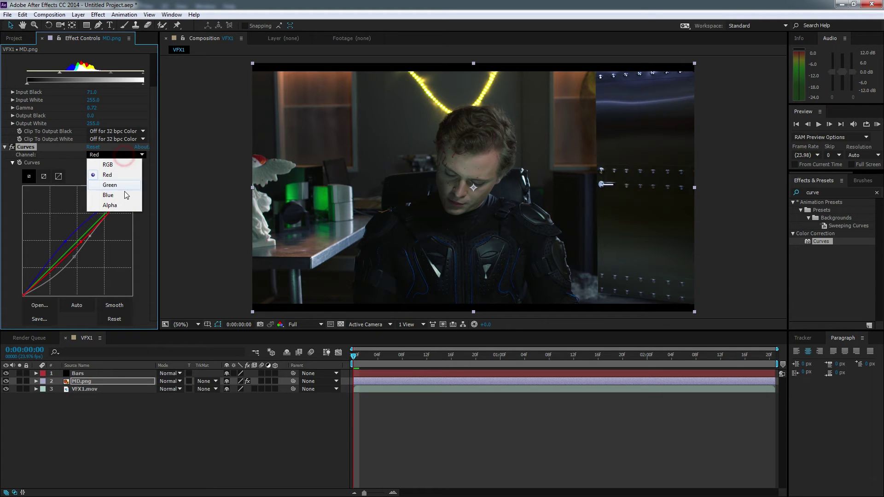
{"action": "left_click", "coordinate": [115, 189]}
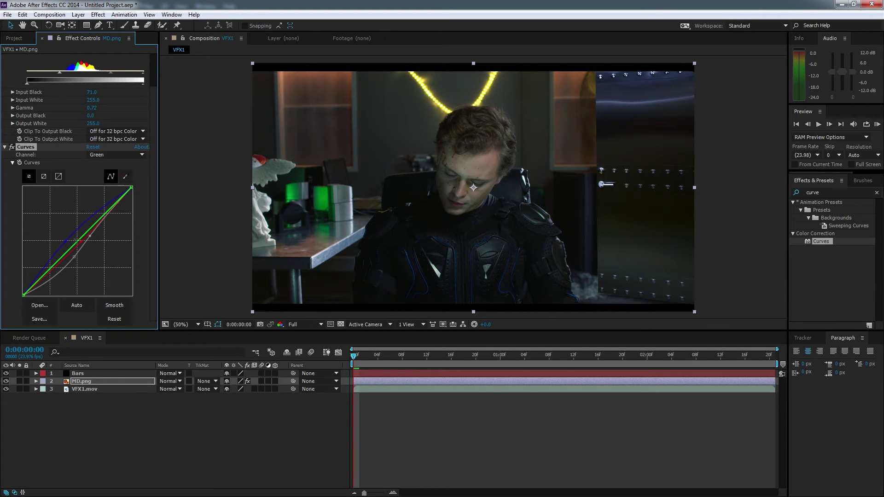
{"action": "left_click_drag", "start_coordinate": [77, 238], "coordinate": [81, 241]}
- Undo the red curve edit, tone down the blue curve's boost, and hide MD.png to compare
{"action": "left_click", "coordinate": [115, 155]}
{"action": "left_click", "coordinate": [107, 174]}
{"action": "left_click", "coordinate": [79, 243]}
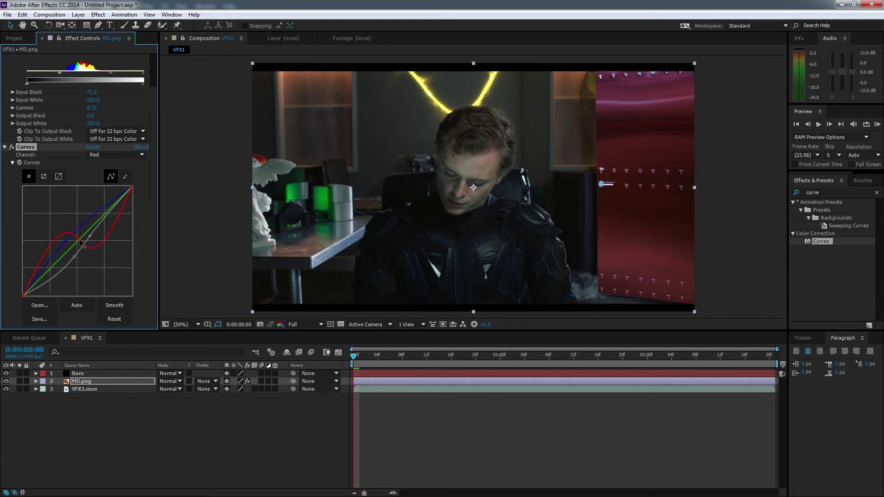
{"action": "key", "text": "ctrl+z"}
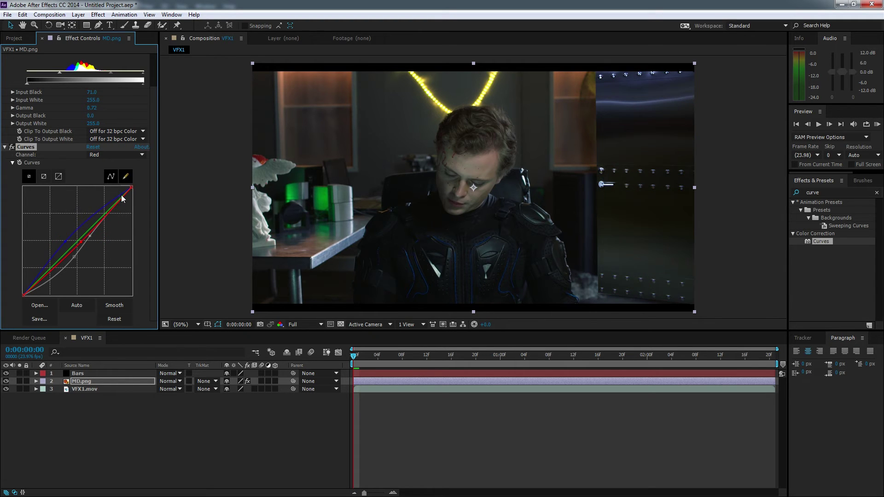
{"action": "left_click", "coordinate": [115, 155]}
{"action": "left_click", "coordinate": [115, 163]}
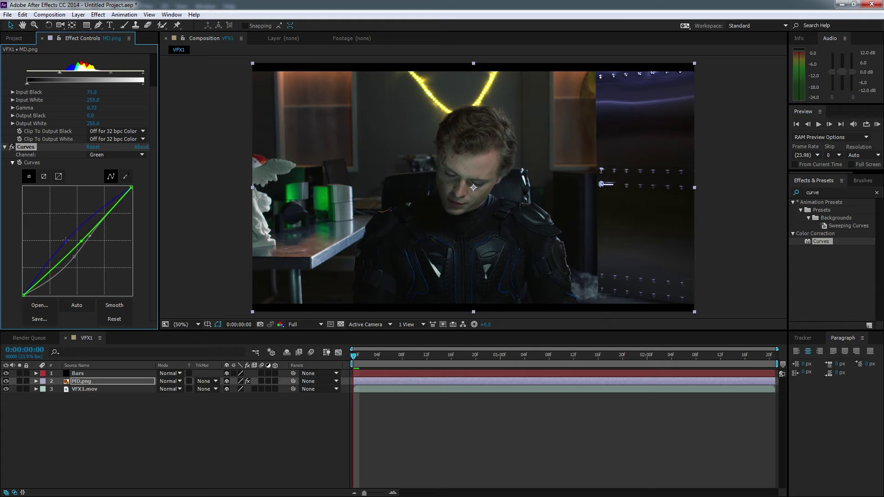
{"action": "key", "text": "Down"}
{"action": "left_click_drag", "start_coordinate": [65, 240], "coordinate": [67, 249]}
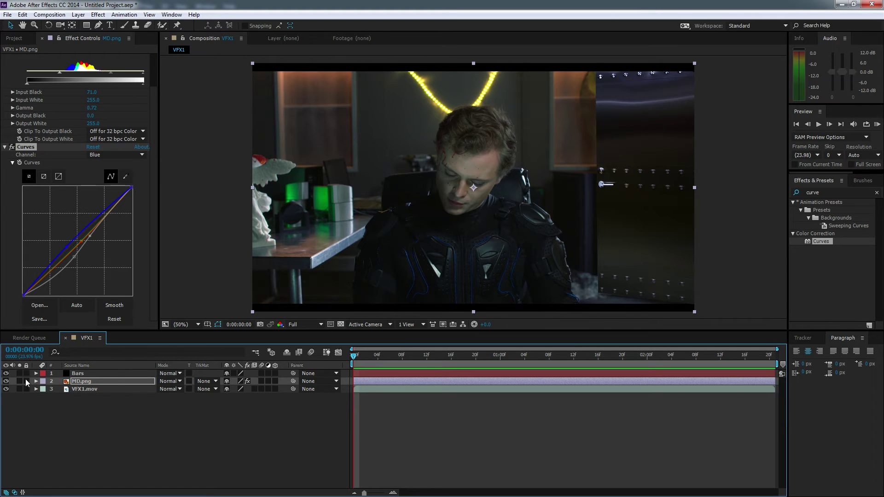
{"action": "left_click", "coordinate": [6, 381]}
- Toggle MD.png's visibility to compare the metal door with the white door
{"action": "left_click", "coordinate": [6, 382]}
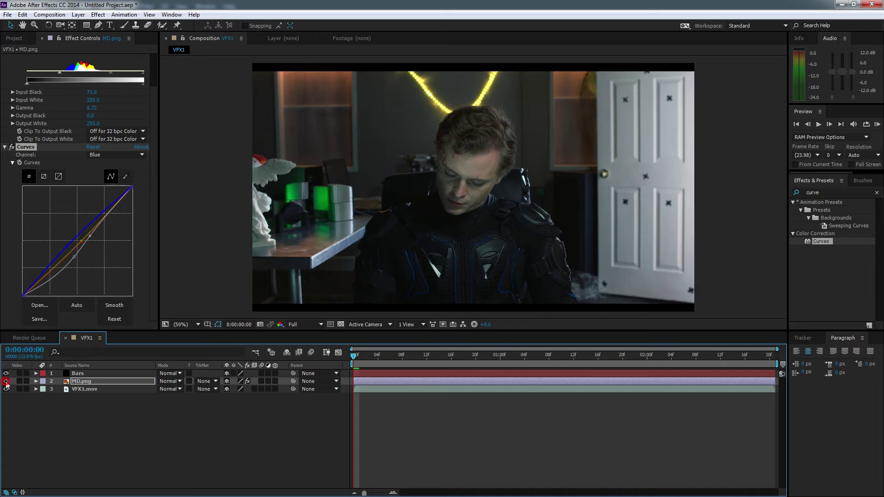
{"action": "left_click", "coordinate": [5, 381]}
{"action": "left_click", "coordinate": [6, 381]}
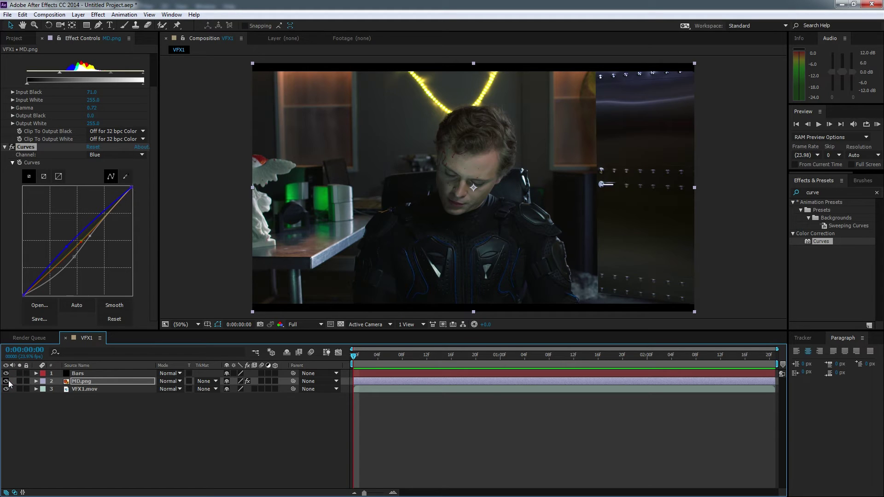
- Create a black solid named Shadow and lower its opacity to about 28%
{"action": "key", "text": "ctrl+y"}
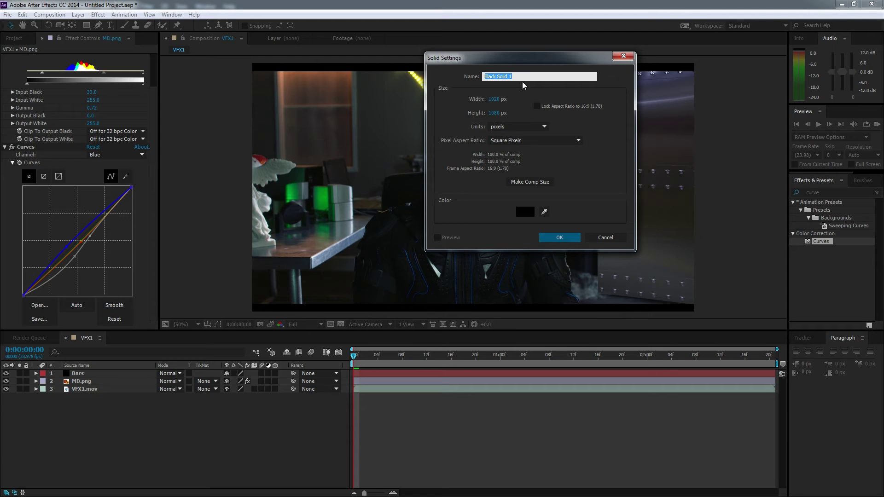
{"action": "type", "text": "Shadow"}
{"action": "key", "text": "Return"}
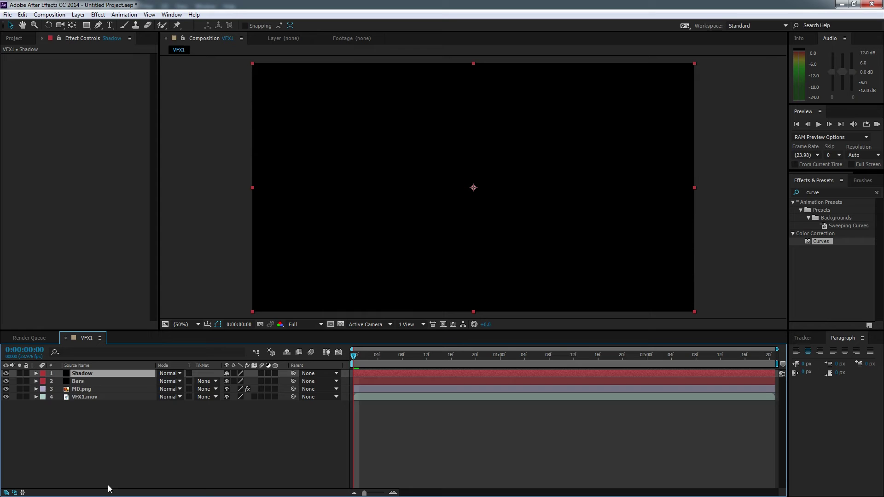
{"action": "key", "text": "t"}
{"action": "left_click_drag", "start_coordinate": [231, 387], "coordinate": [209, 385]}
{"action": "left_click", "coordinate": [205, 389]}
{"action": "key", "text": "Escape"}
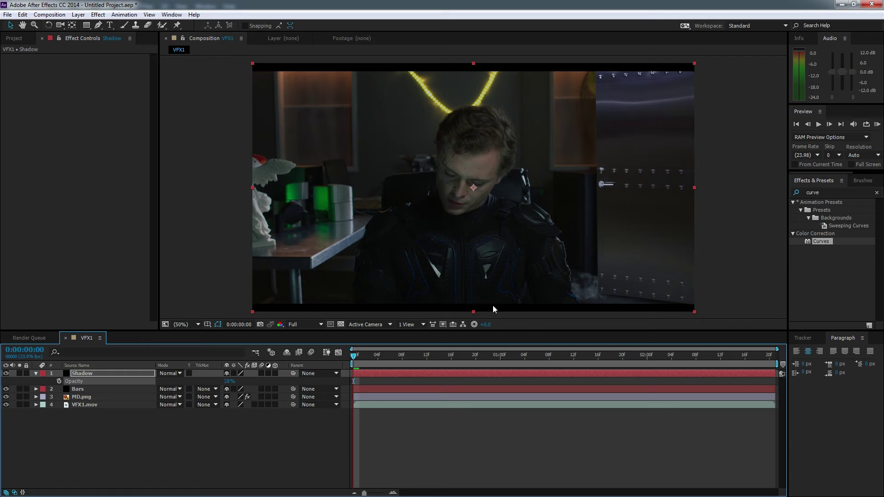
{"action": "key", "text": "g"}
- Draw a triangular Pen mask over the door on the Shadow layer
{"action": "left_click", "coordinate": [598, 295]}
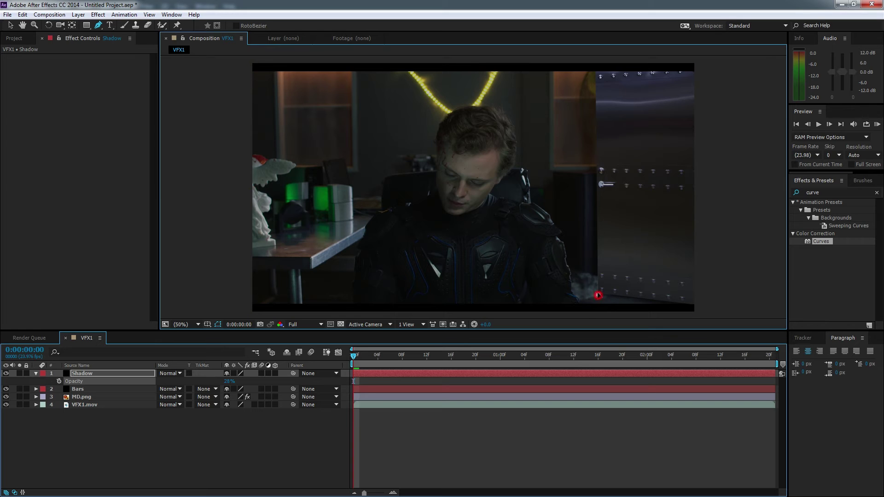
{"action": "left_click", "coordinate": [596, 67]}
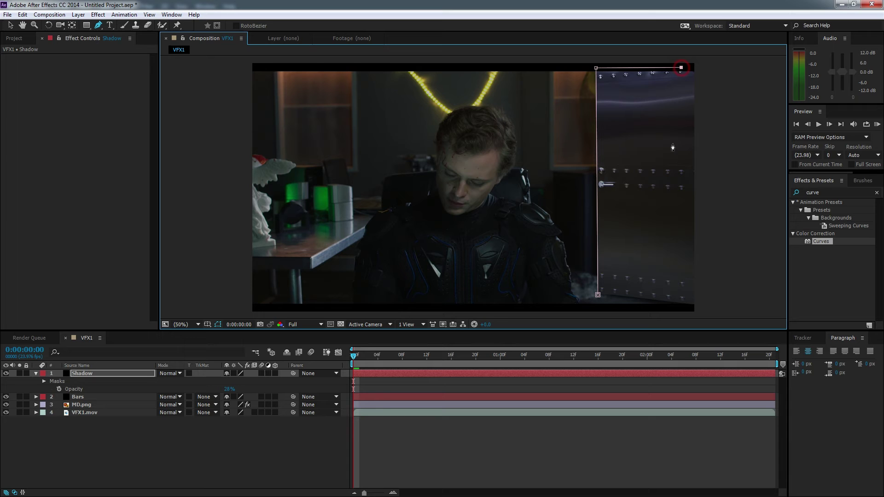
{"action": "left_click", "coordinate": [644, 299]}
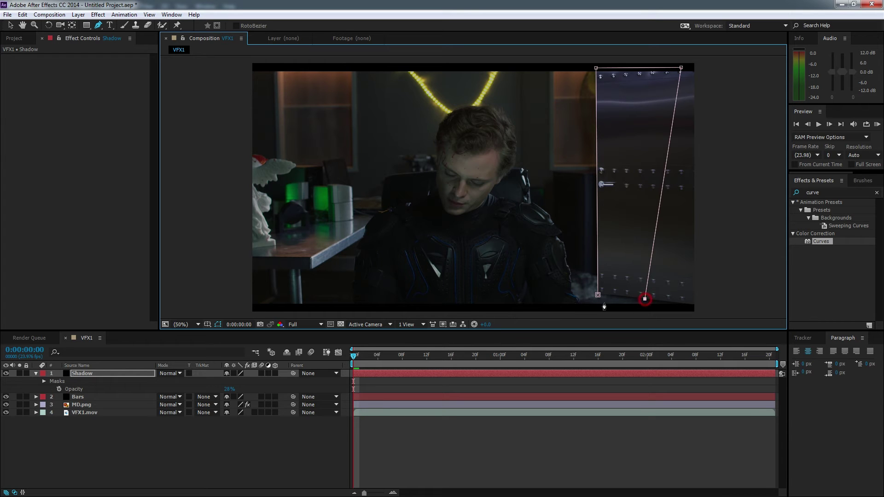
{"action": "left_click", "coordinate": [597, 295]}
- Give the Shadow mask 369-pixel feather and 22-pixel expansion, then deselect to judge it
{"action": "key", "text": "m"}
{"action": "key", "text": "m"}
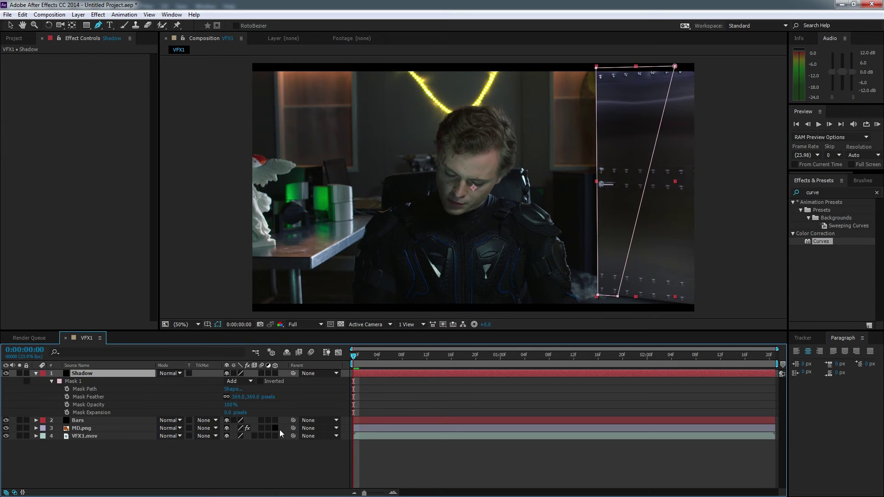
{"action": "left_click_drag", "start_coordinate": [226, 420], "coordinate": [308, 421]}
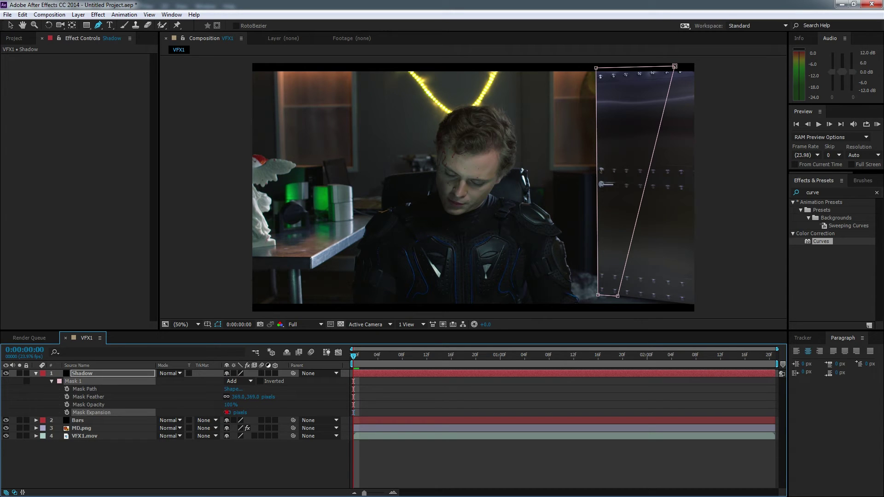
{"action": "left_click_drag", "start_coordinate": [229, 412], "coordinate": [277, 413]}
{"action": "left_click", "coordinate": [525, 476]}
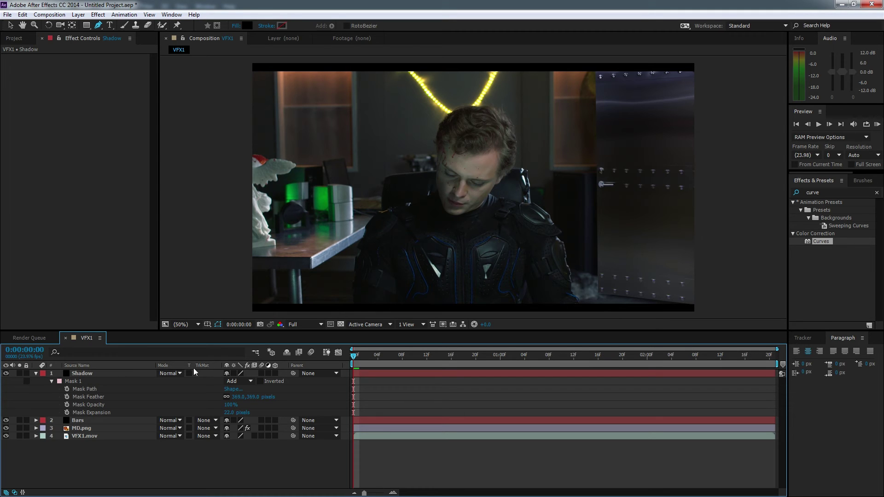
- Draw a second triangular mask along the door's left edge on the Shadow layer
{"action": "left_click", "coordinate": [84, 383]}
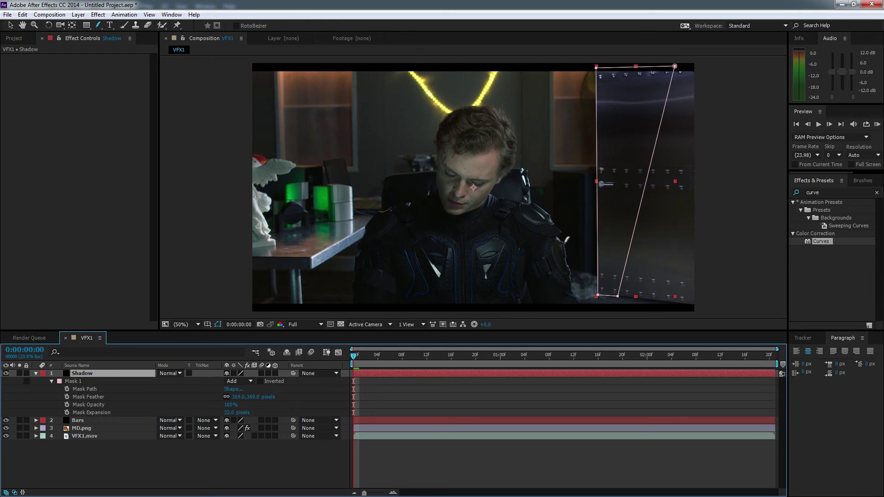
{"action": "left_click", "coordinate": [596, 307]}
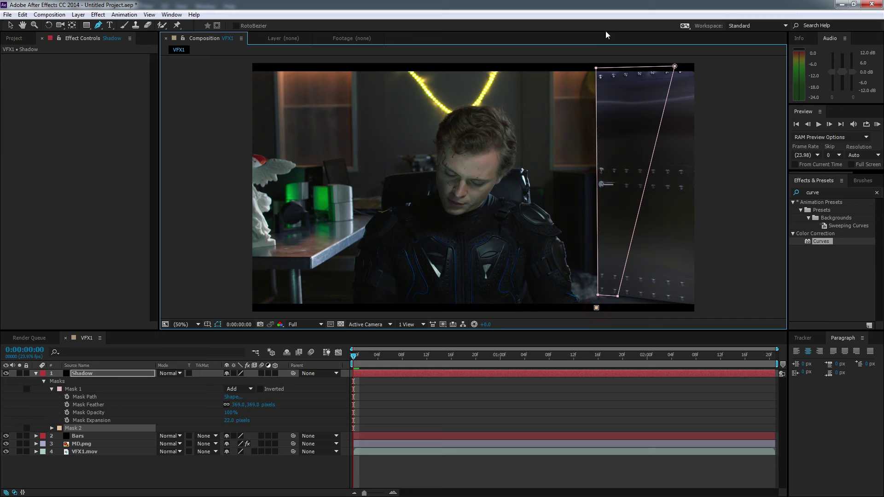
{"action": "left_click", "coordinate": [597, 58]}
{"action": "left_click", "coordinate": [570, 297]}
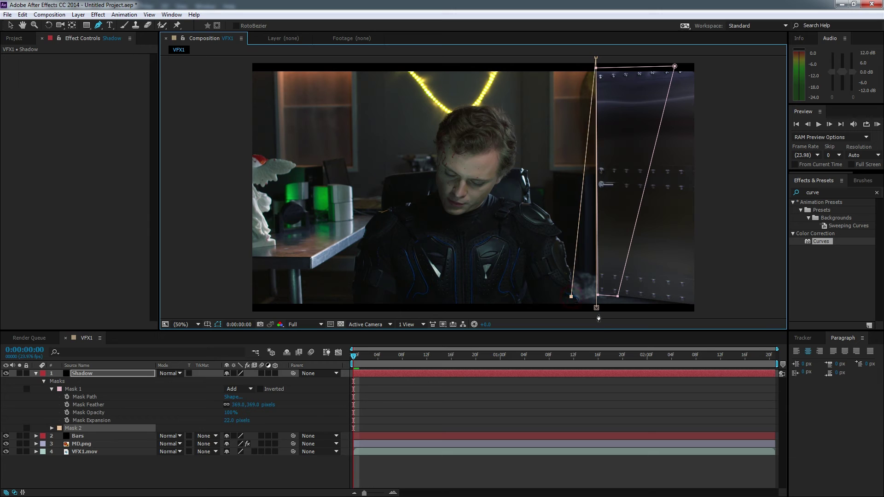
{"action": "left_click", "coordinate": [596, 307]}
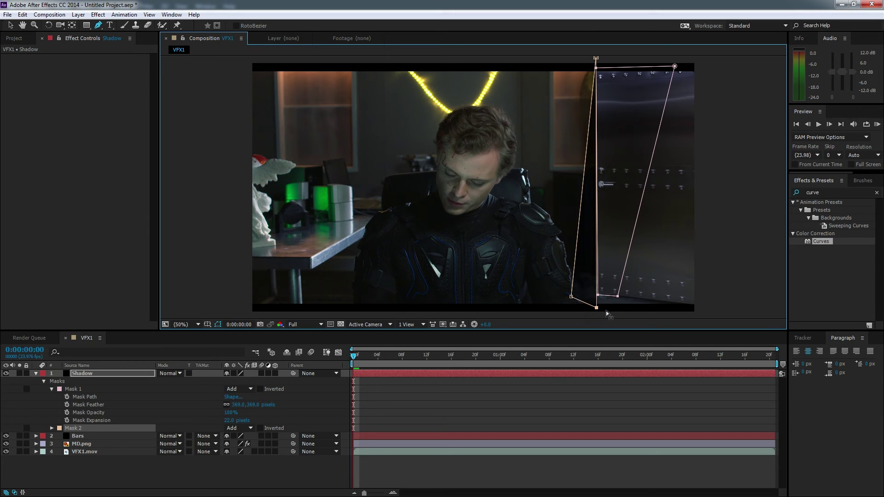
- Set Mask 2's mode to Subtract
{"action": "left_click", "coordinate": [598, 312]}
{"action": "left_click", "coordinate": [597, 311]}
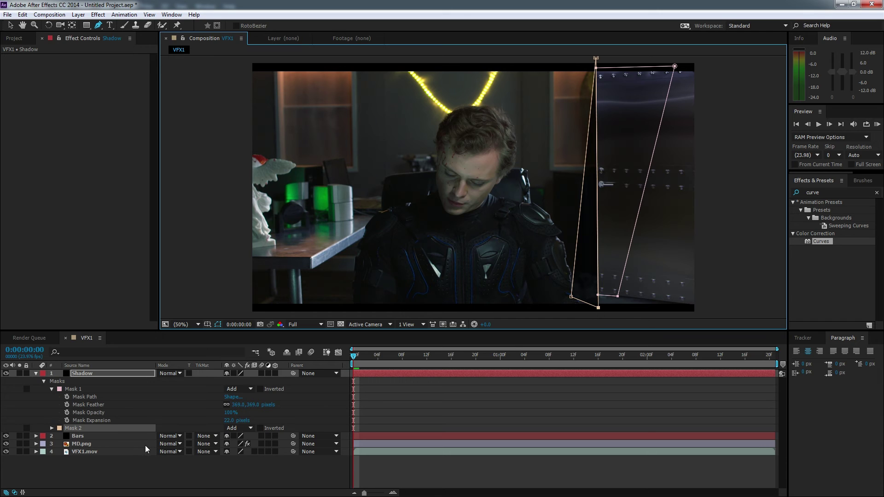
{"action": "left_click", "coordinate": [159, 433]}
{"action": "left_click", "coordinate": [238, 428]}
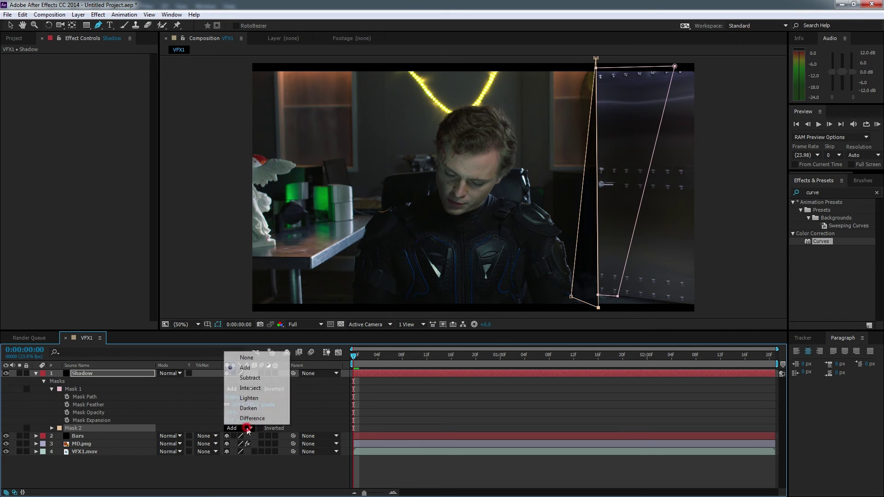
{"action": "left_click", "coordinate": [246, 378]}
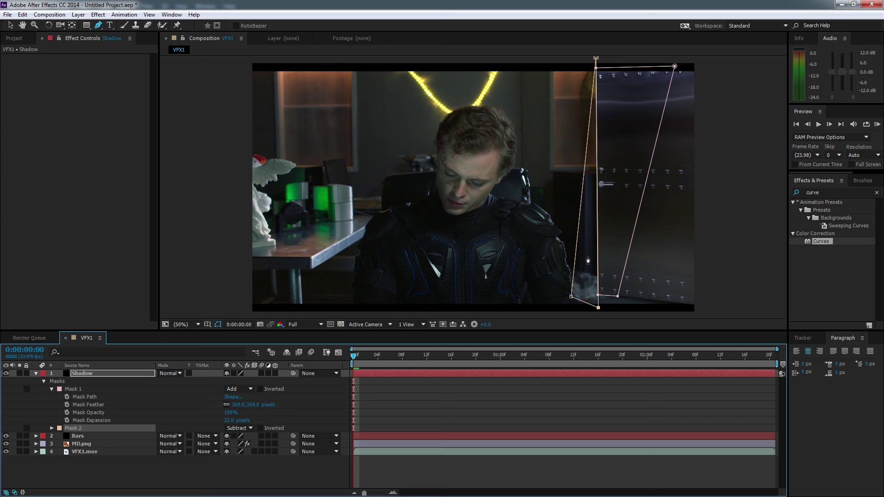
- Reshape Mask 2's vertices over the wall left of the door and along its bottom
{"action": "left_click", "coordinate": [588, 162]}
{"action": "left_click_drag", "start_coordinate": [587, 162], "coordinate": [524, 65]}
{"action": "left_click_drag", "start_coordinate": [570, 296], "coordinate": [552, 298]}
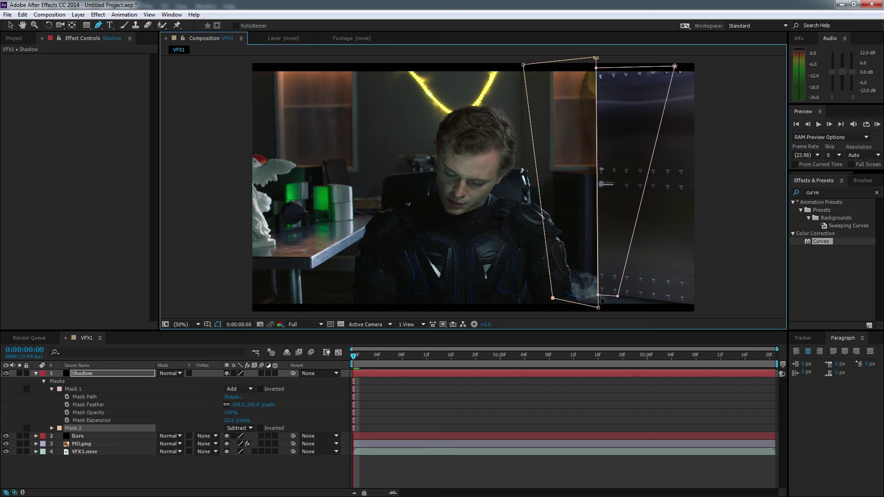
{"action": "left_click", "coordinate": [596, 300]}
{"action": "left_click", "coordinate": [599, 297]}
{"action": "left_click", "coordinate": [598, 296]}
{"action": "left_click", "coordinate": [623, 295]}
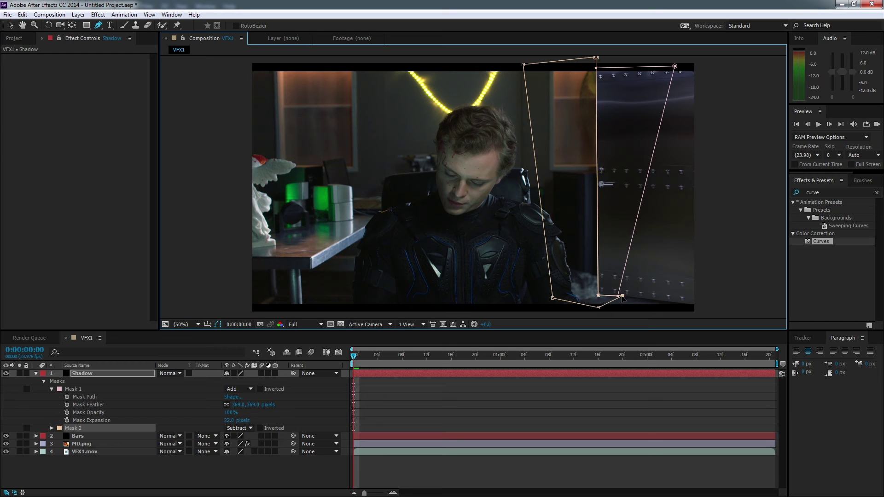
{"action": "left_click_drag", "start_coordinate": [622, 297], "coordinate": [731, 313]}
{"action": "left_click", "coordinate": [36, 373]}
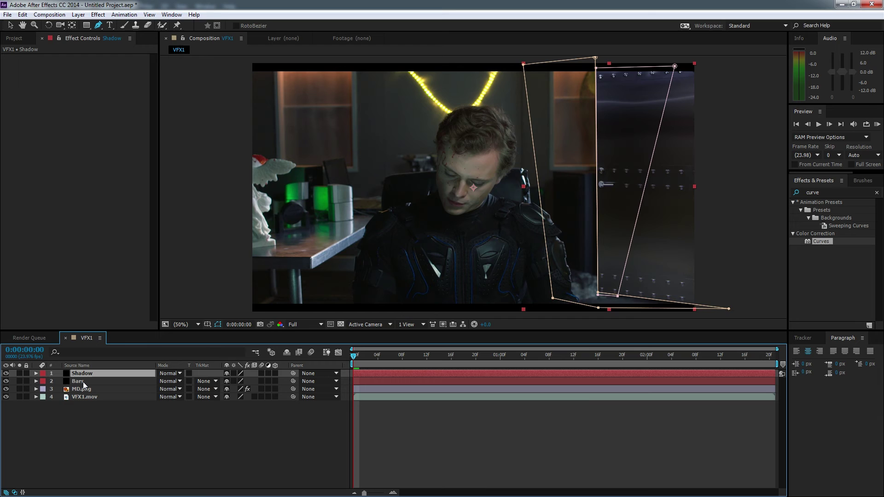
- Move Shadow below Bars and create a black Door Shaddow solid at 9% opacity
{"action": "key", "text": "ctrl+bracketleft"}
{"action": "key", "text": "ctrl+y"}
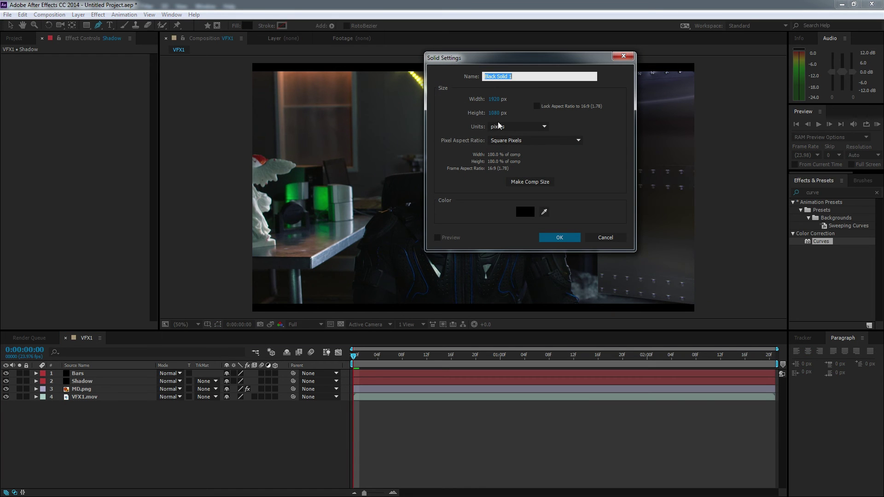
{"action": "type", "text": "Door Shaddow"}
{"action": "key", "text": "Return"}
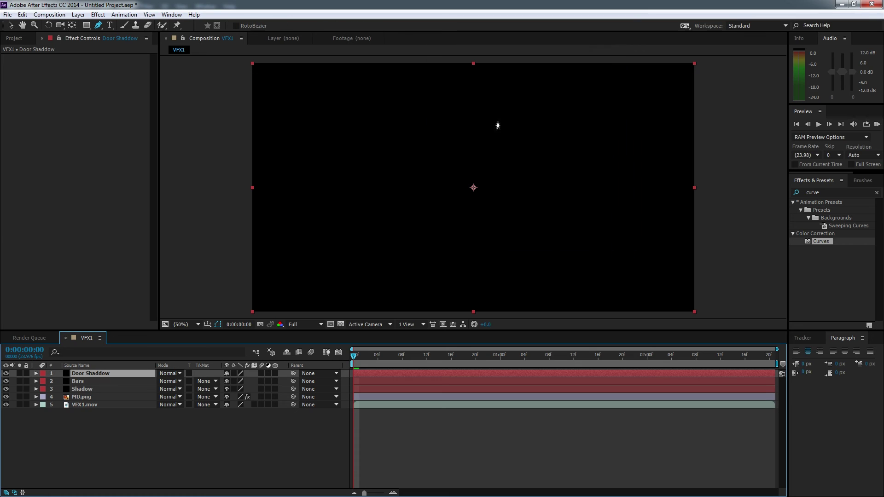
{"action": "left_click_drag", "start_coordinate": [98, 376], "coordinate": [92, 386]}
{"action": "key", "text": "t"}
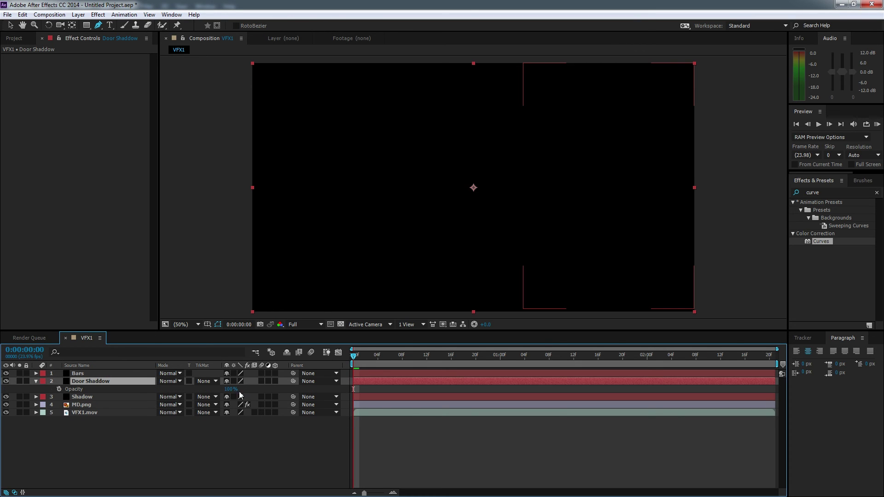
{"action": "left_click_drag", "start_coordinate": [227, 389], "coordinate": [190, 393]}
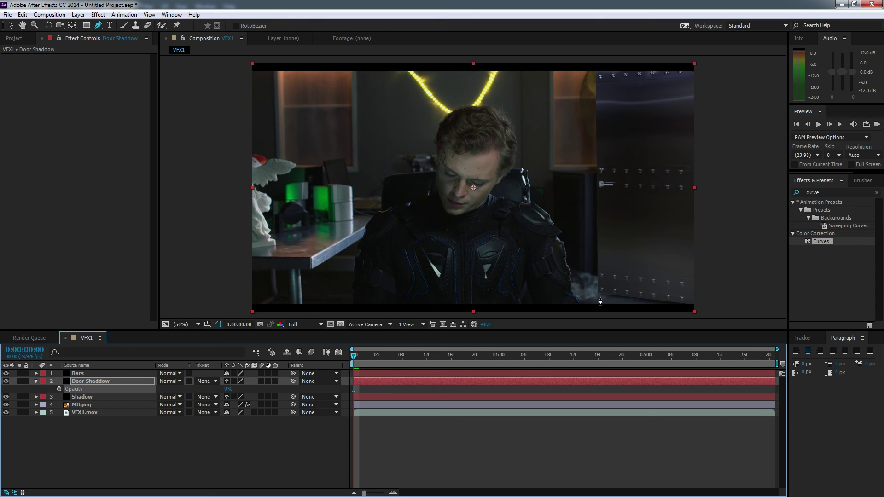
- Draw a triangular mask under the door's bottom edge and move Door Shaddow down toward VFX1.mov
{"action": "left_click", "coordinate": [597, 292]}
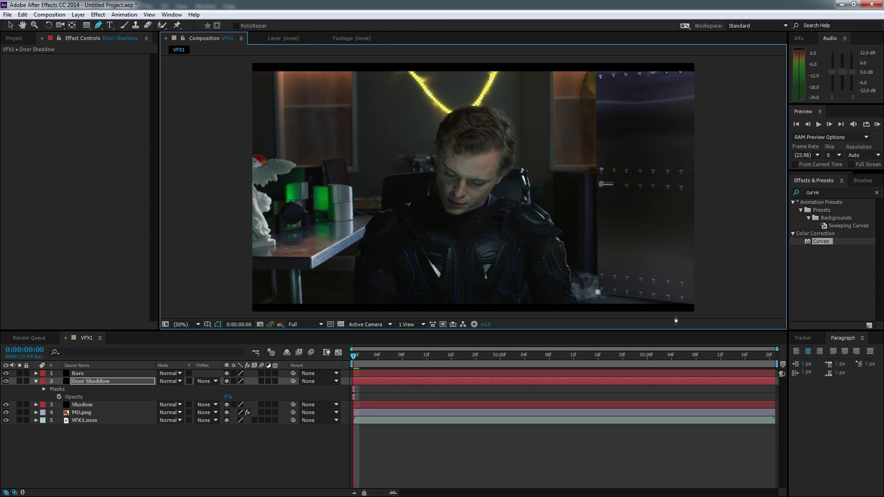
{"action": "left_click", "coordinate": [674, 317]}
{"action": "left_click", "coordinate": [700, 300]}
{"action": "left_click", "coordinate": [597, 291]}
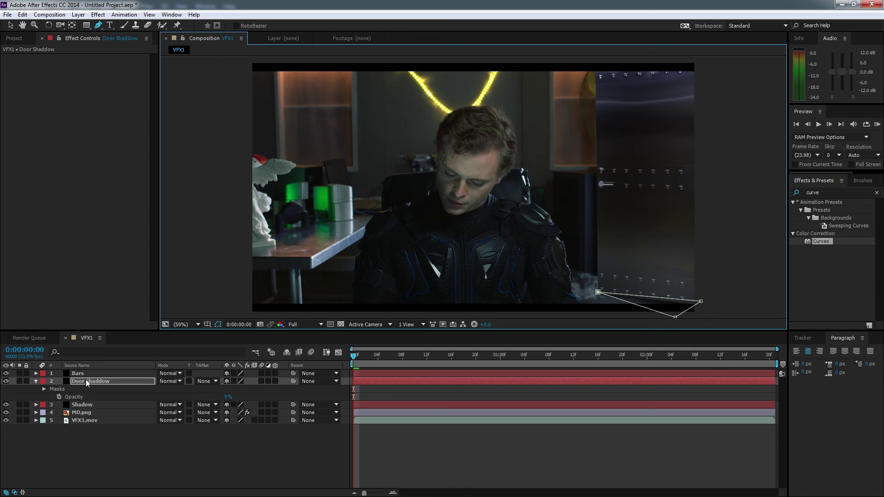
{"action": "left_click_drag", "start_coordinate": [89, 382], "coordinate": [83, 416]}
- Set the Door Shaddow mask to 123-pixel feather and 1-pixel expansion, zooming in to check
{"action": "key", "text": "m"}
{"action": "key", "text": "m"}
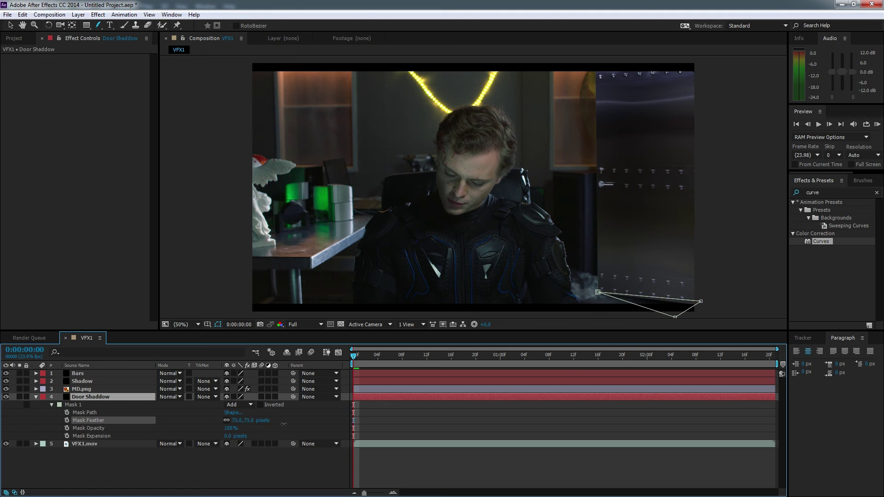
{"action": "left_click", "coordinate": [280, 475]}
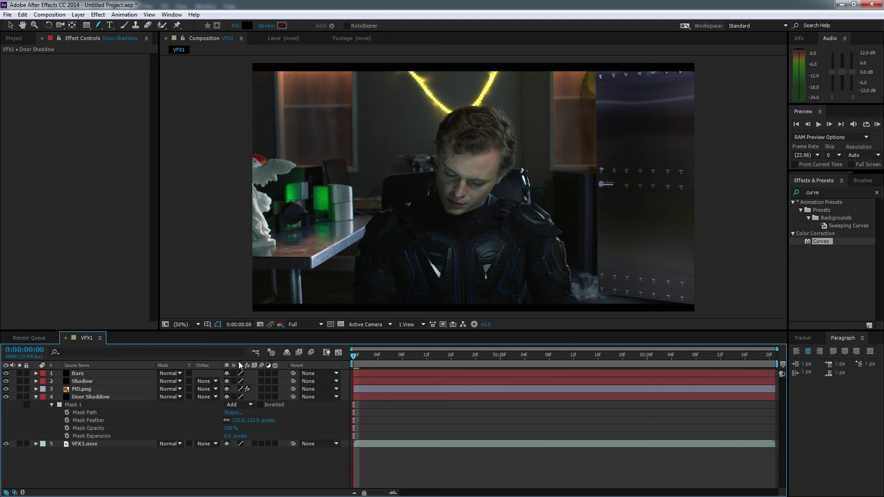
{"action": "scroll", "coordinate": [546, 276], "scroll_direction": "up", "scroll_amount": 4}
{"action": "left_click", "coordinate": [90, 396]}
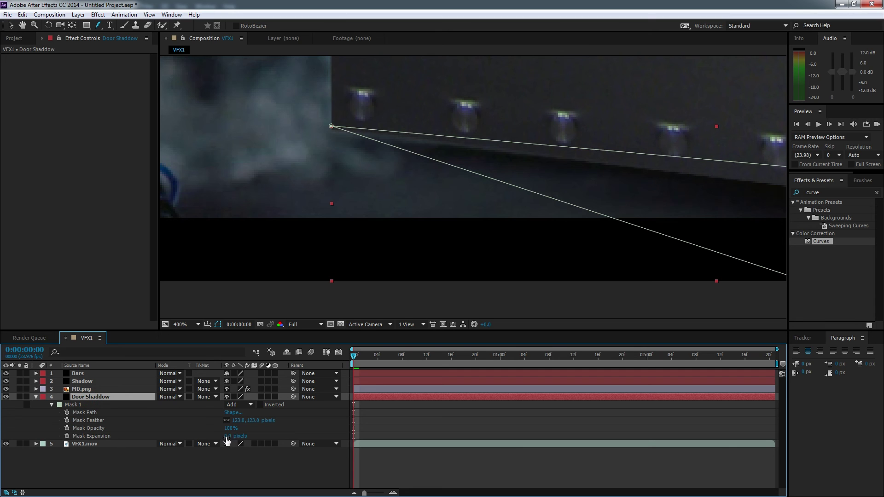
{"action": "left_click_drag", "start_coordinate": [230, 436], "coordinate": [232, 439]}
{"action": "scroll", "coordinate": [479, 207], "scroll_direction": "down", "scroll_amount": 4}
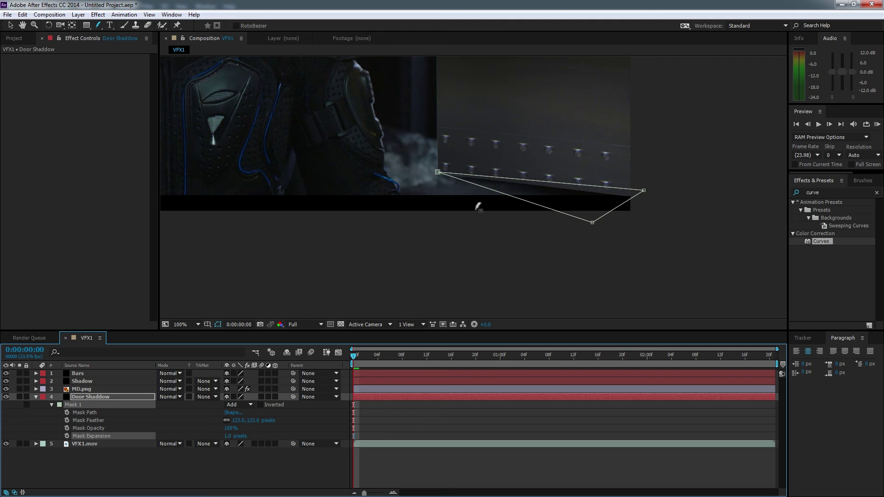
{"action": "scroll", "coordinate": [478, 207], "scroll_direction": "down", "scroll_amount": 2}
{"action": "left_click", "coordinate": [490, 429]}
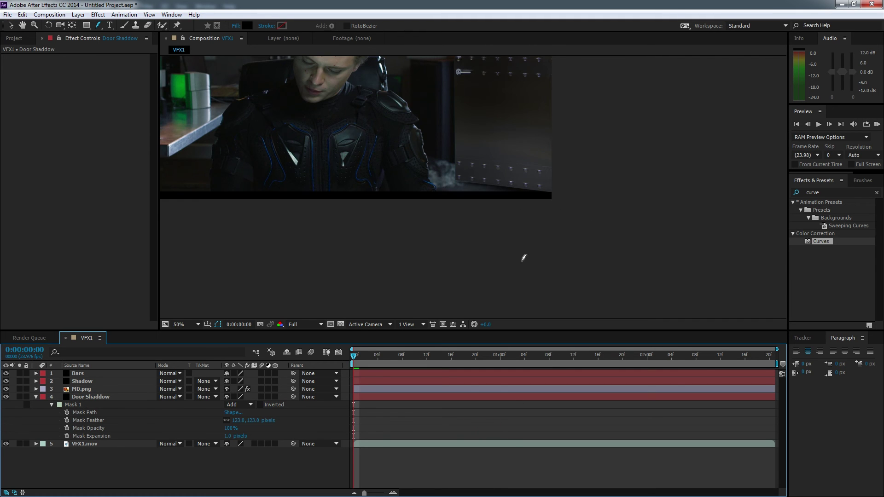
- Fit the composition in the viewer and toggle Door Shaddow on and off to compare
{"action": "left_click", "coordinate": [180, 325]}
{"action": "left_click", "coordinate": [207, 345]}
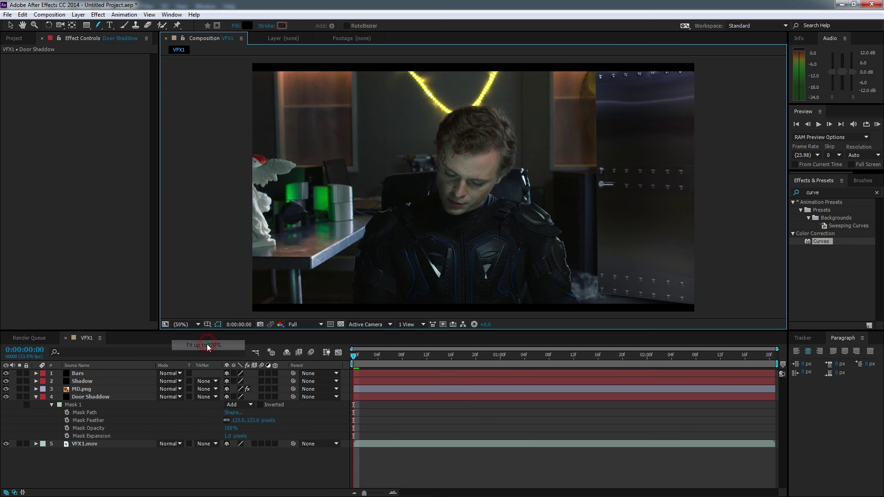
{"action": "left_click", "coordinate": [1, 402]}
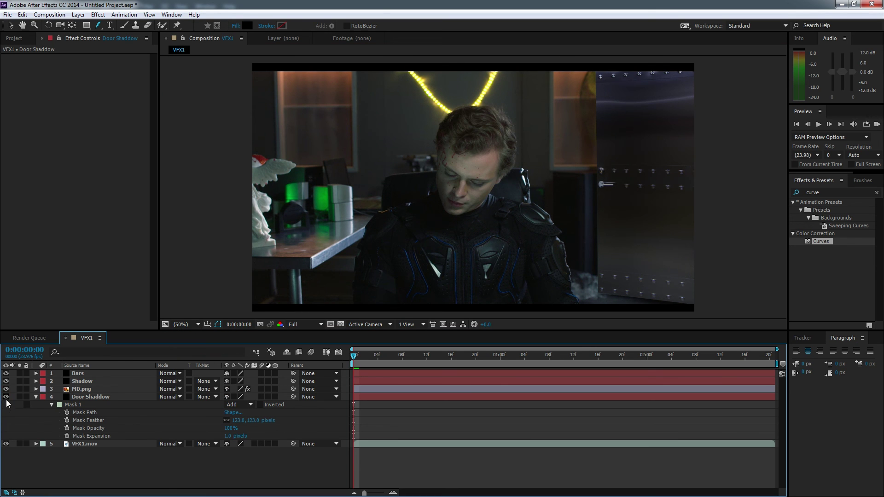
{"action": "left_click", "coordinate": [6, 396]}
{"action": "left_click", "coordinate": [5, 396]}
{"action": "left_click", "coordinate": [6, 397]}
{"action": "left_click", "coordinate": [5, 396]}
{"action": "left_click", "coordinate": [6, 396]}
{"action": "left_click", "coordinate": [5, 396]}
{"action": "left_click", "coordinate": [490, 474]}
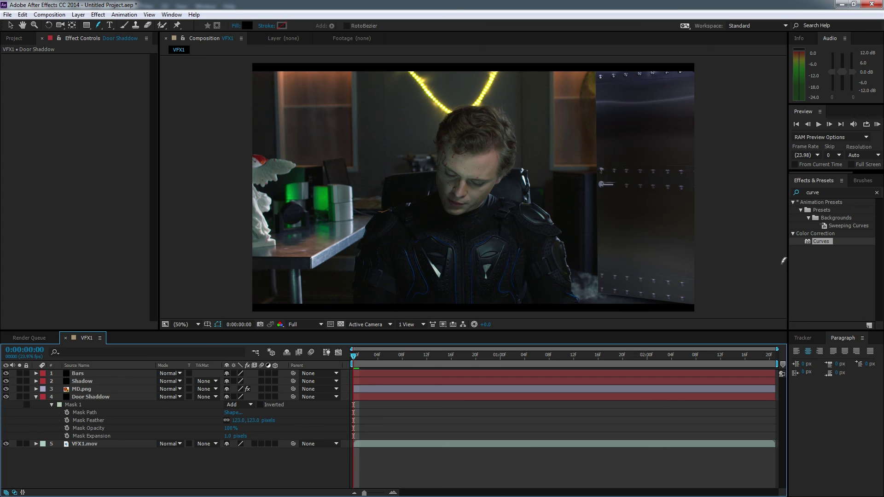